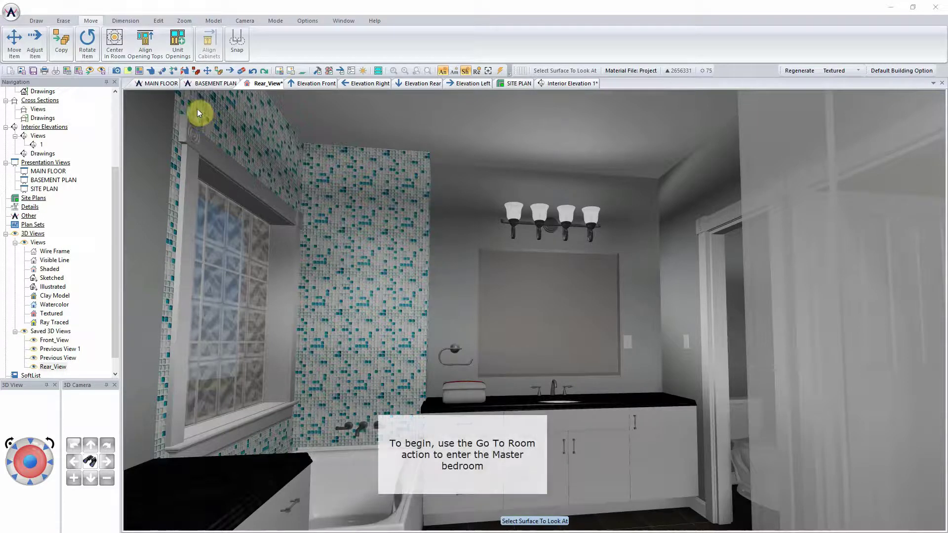
Go to the MASTER - main floor room in 3D and turn the camera toward the bathroom doorway wall
{"action": "left_click", "coordinate": [245, 22]}
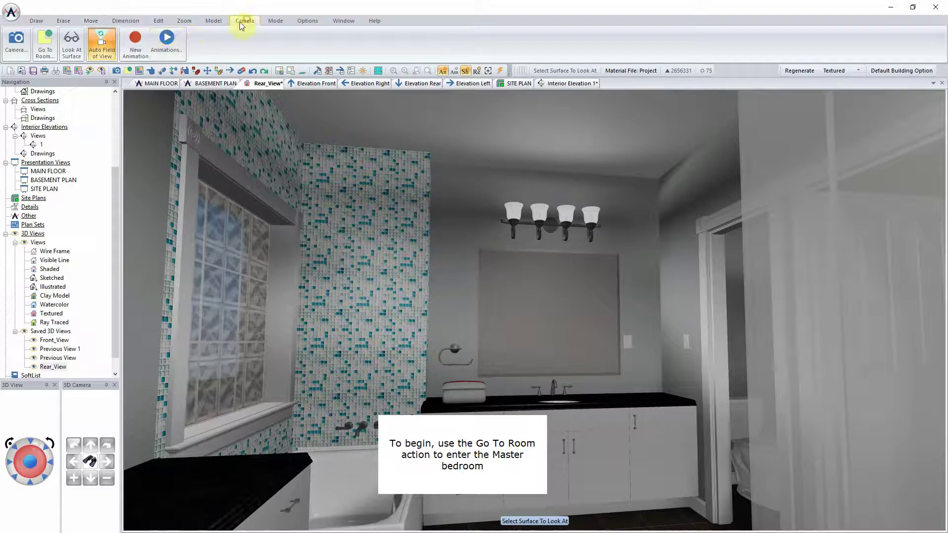
{"action": "left_click", "coordinate": [48, 52]}
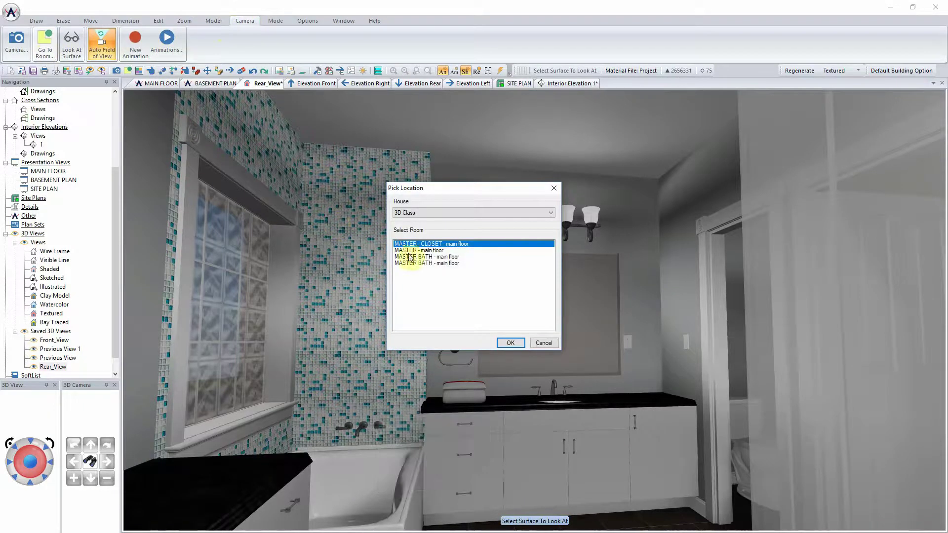
{"action": "left_click", "coordinate": [430, 250]}
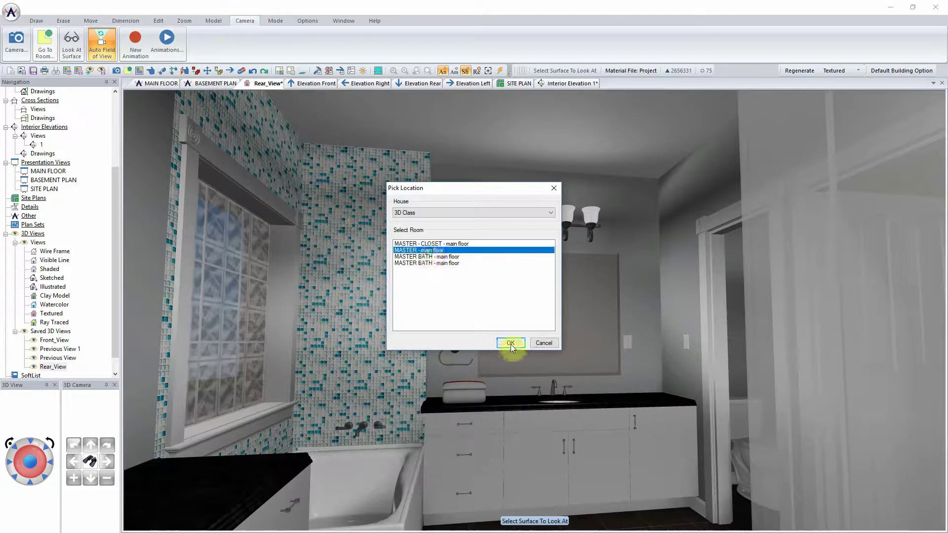
{"action": "left_click", "coordinate": [511, 342]}
{"action": "left_click", "coordinate": [517, 342]}
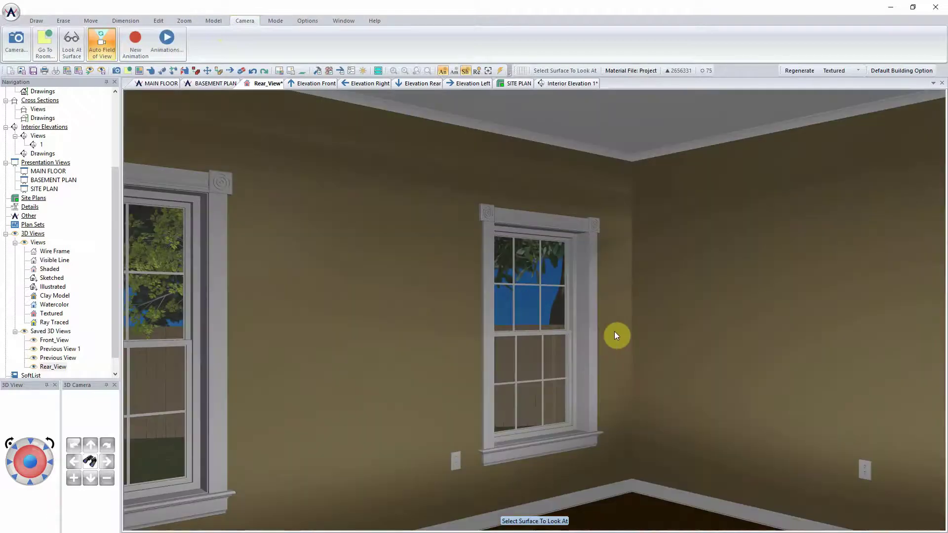
{"action": "left_click", "coordinate": [615, 328]}
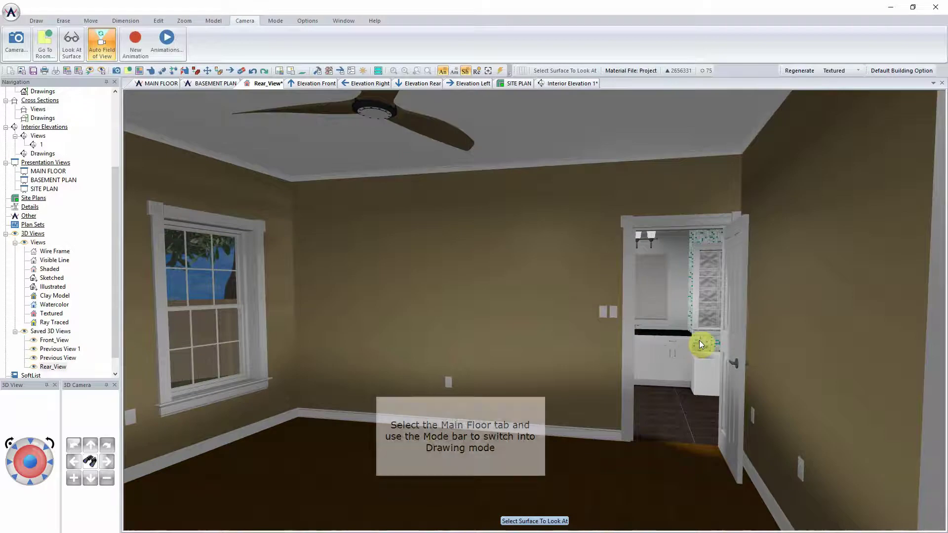
Open the MAIN FLOOR plan and switch it to Drawing mode
{"action": "left_click", "coordinate": [159, 84]}
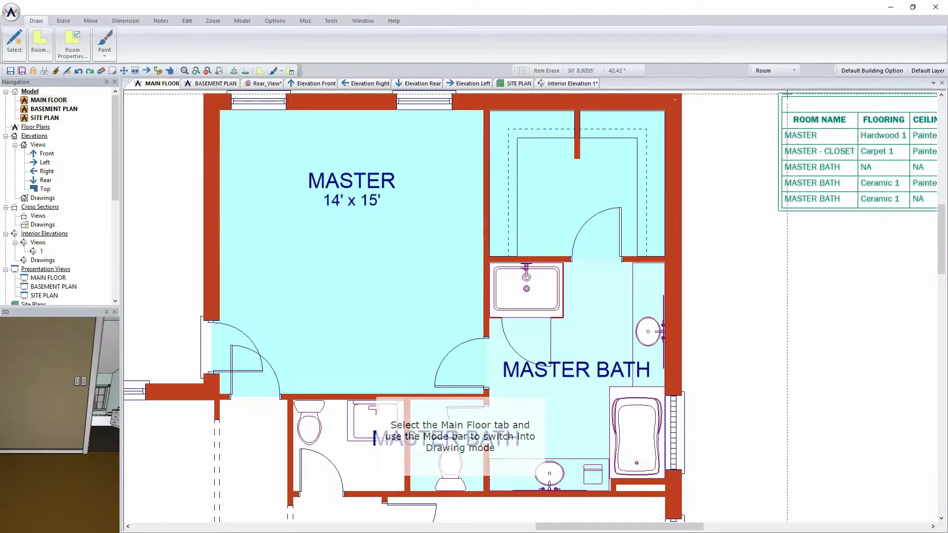
{"action": "left_click", "coordinate": [785, 71]}
{"action": "left_click", "coordinate": [775, 79]}
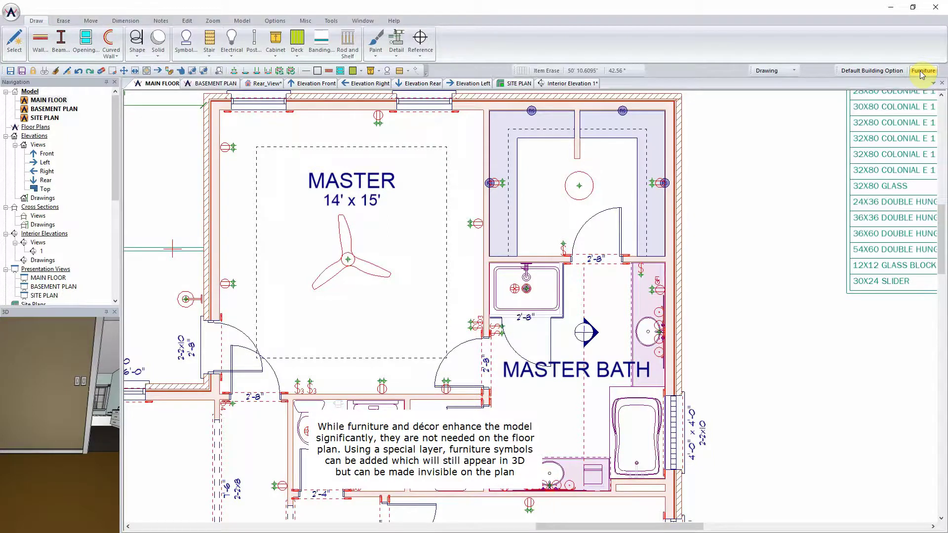
Hide the Furniture layer and make Default the active layer
{"action": "left_click", "coordinate": [921, 72]}
{"action": "left_click", "coordinate": [378, 190]}
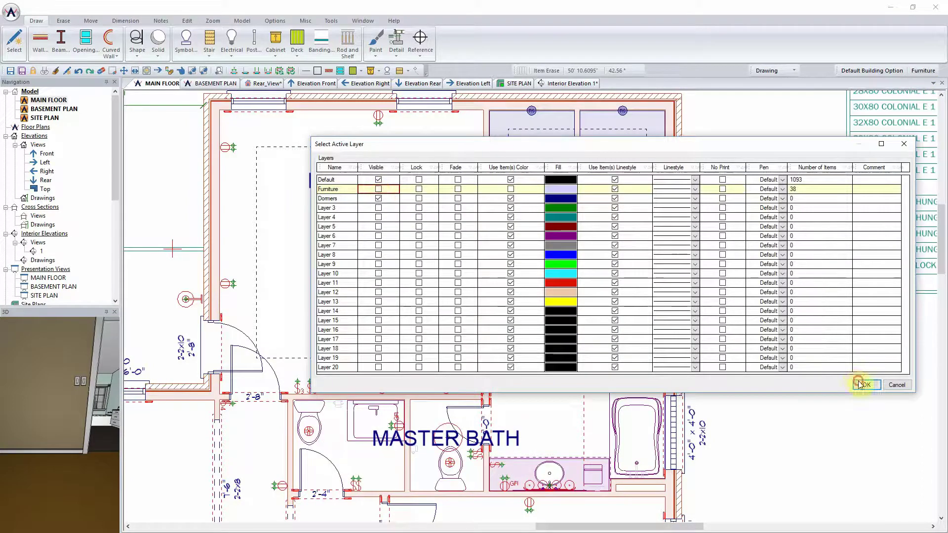
{"action": "left_click", "coordinate": [859, 385]}
{"action": "left_click", "coordinate": [694, 293]}
{"action": "left_click", "coordinate": [336, 179]}
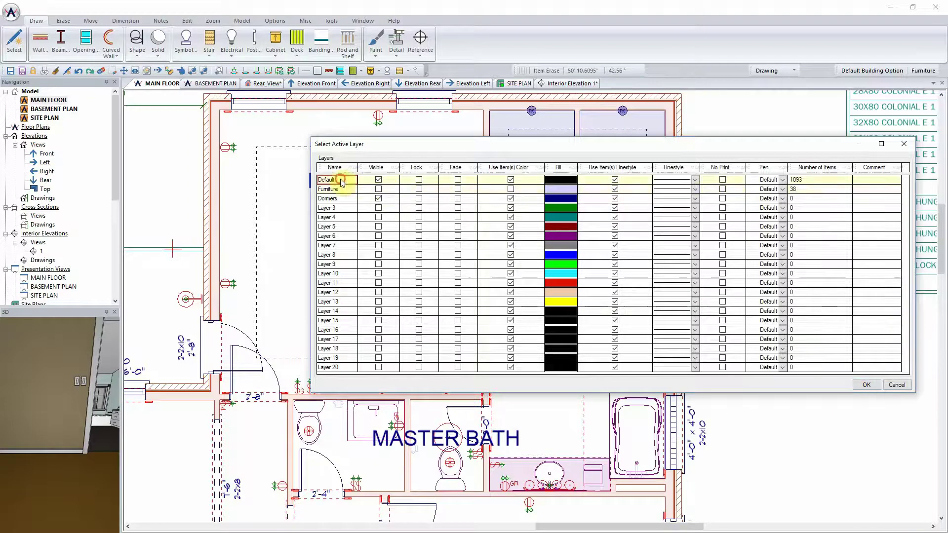
{"action": "left_click", "coordinate": [867, 386]}
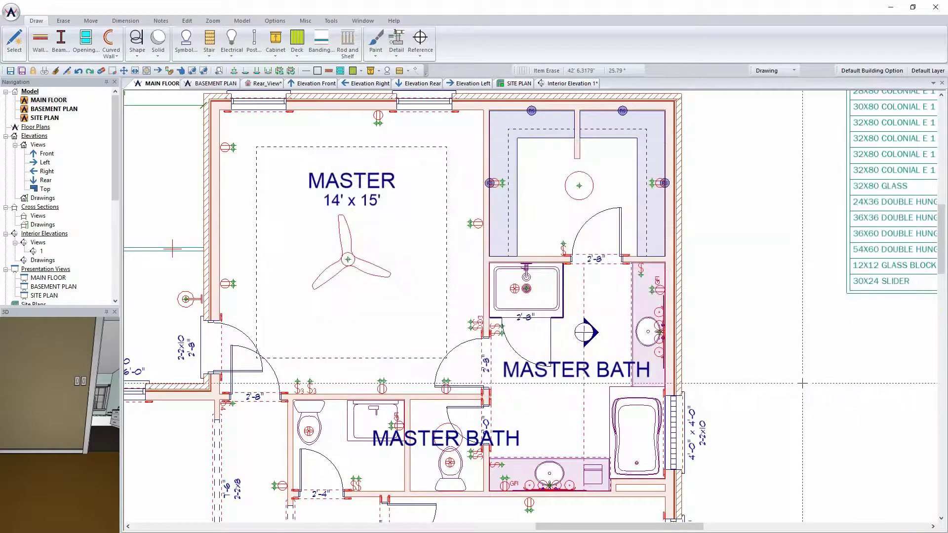
Turn on the visibility of the Furniture layer and keep its light purple fill color
{"action": "left_click", "coordinate": [926, 72]}
{"action": "left_click", "coordinate": [378, 189]}
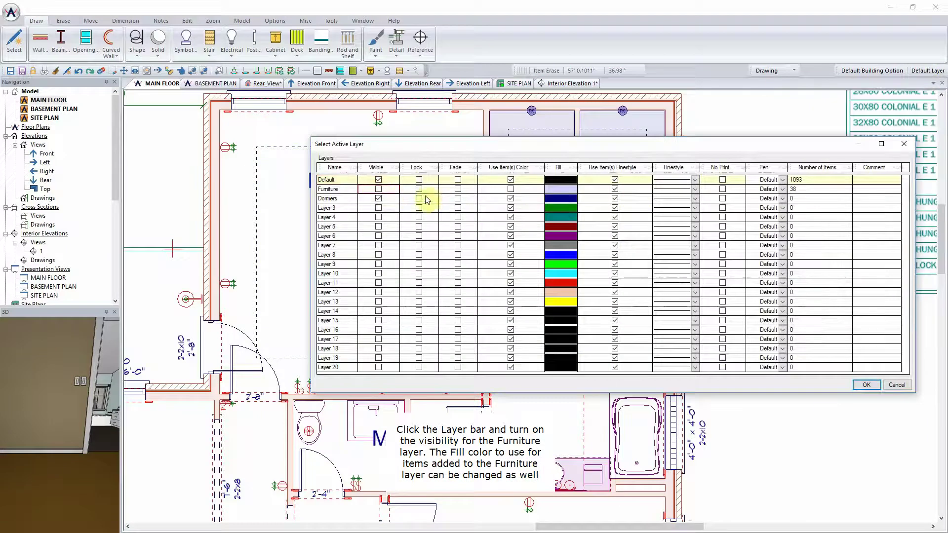
{"action": "left_click", "coordinate": [561, 189]}
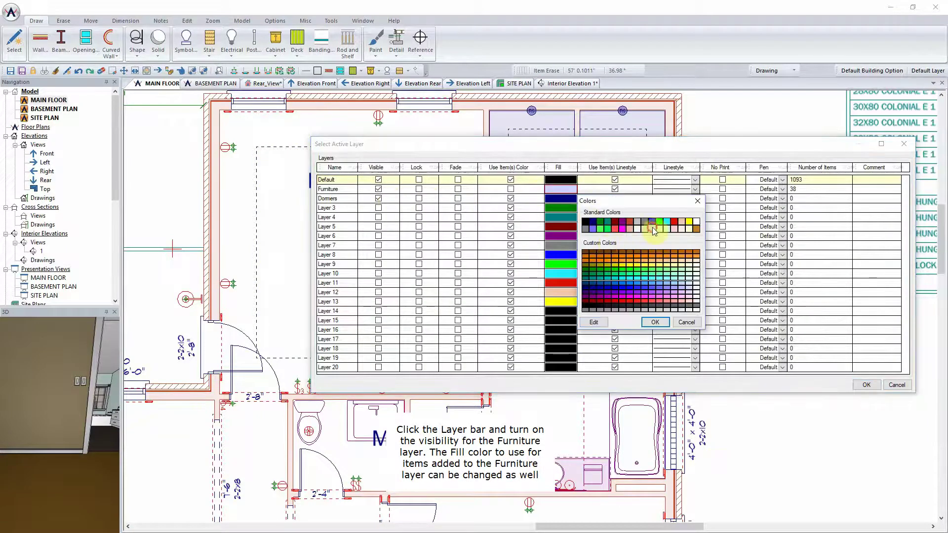
{"action": "left_click", "coordinate": [655, 322]}
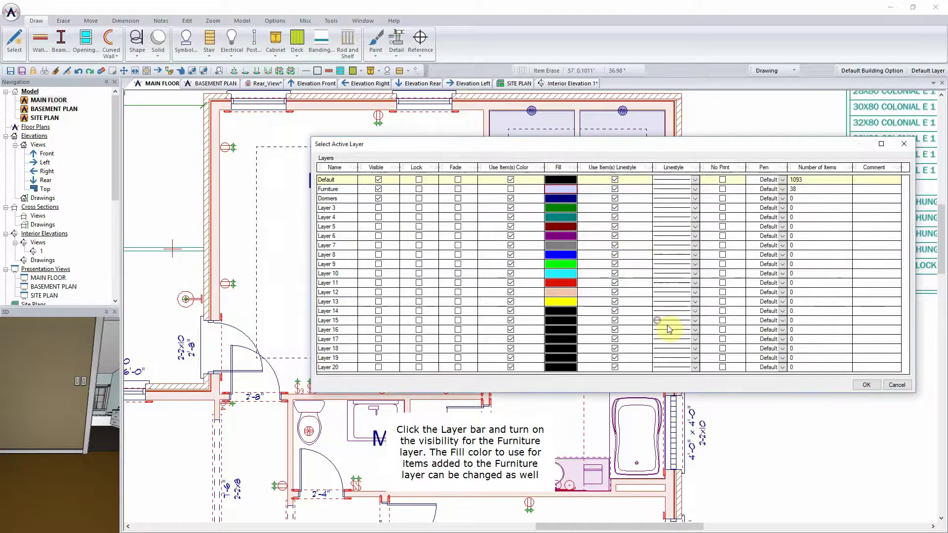
{"action": "left_click", "coordinate": [867, 385]}
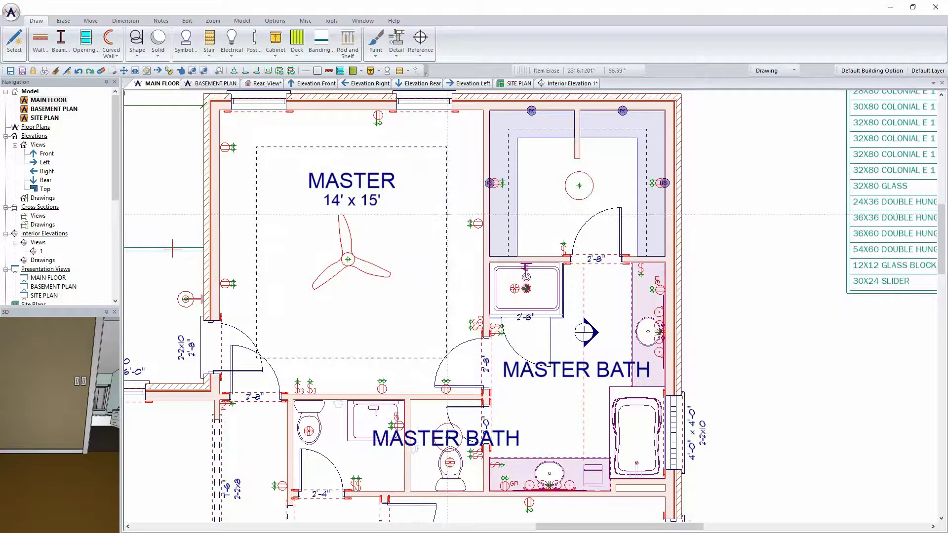
Search the symbol library for "queen" and preview Poliform's Dream Testata Imbottitia 2 bed in 3D
{"action": "right_click", "coordinate": [759, 254]}
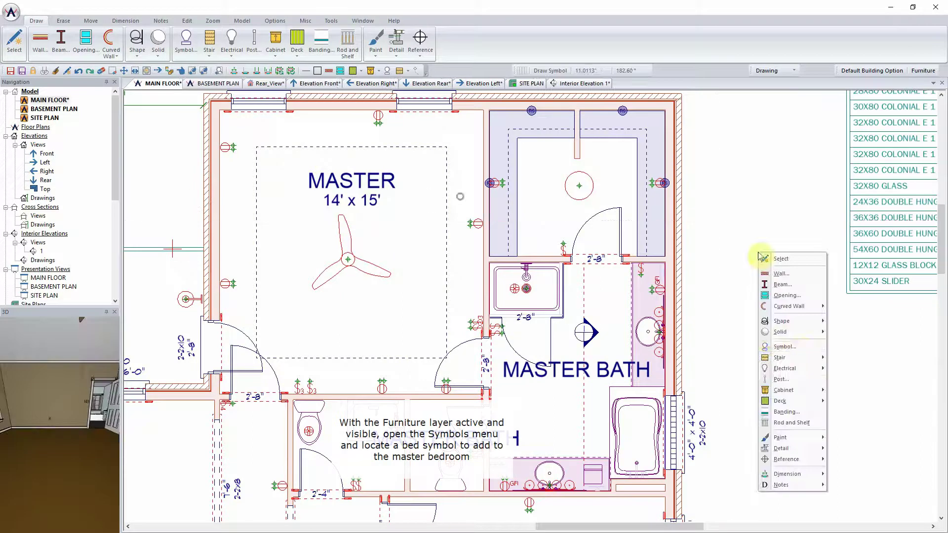
{"action": "left_click", "coordinate": [797, 347]}
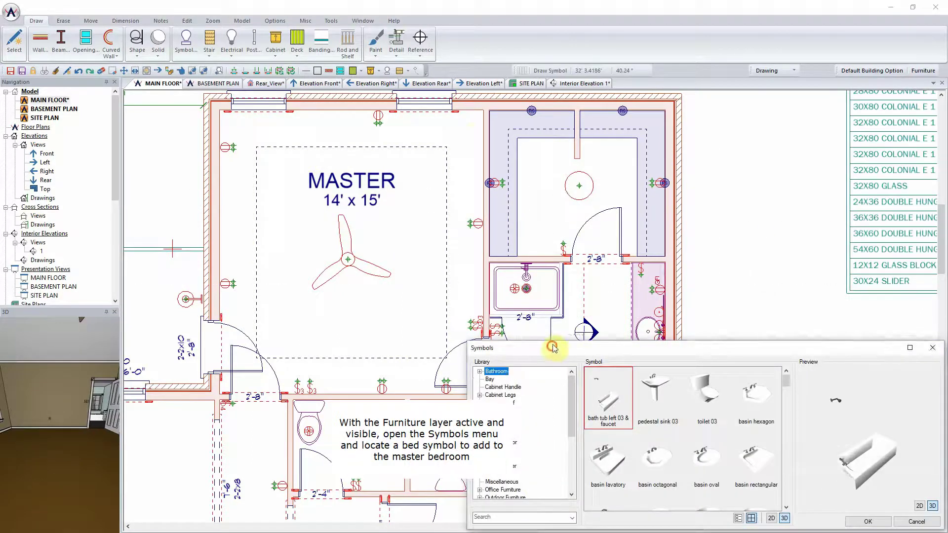
{"action": "left_click_drag", "start_coordinate": [553, 348], "coordinate": [462, 109]}
{"action": "left_click", "coordinate": [481, 279]}
{"action": "type", "text": "q"}
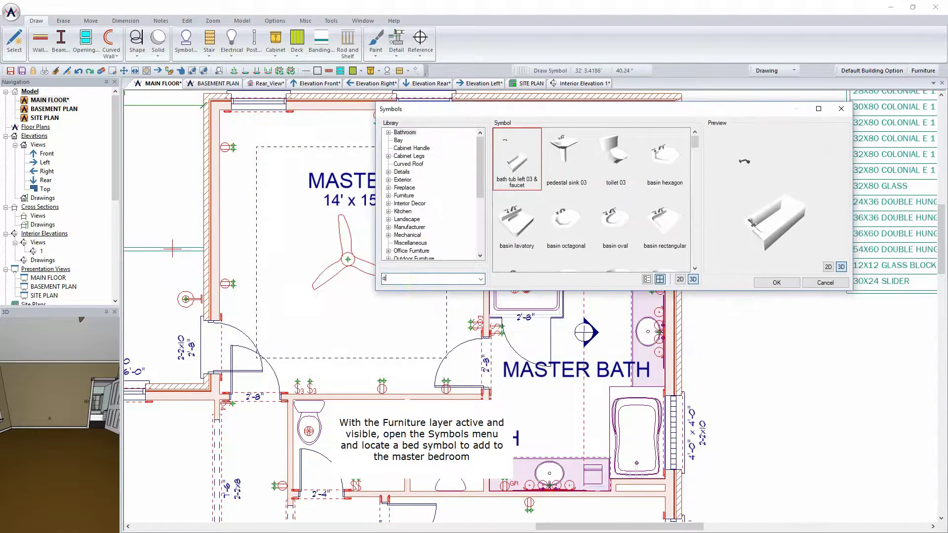
{"action": "type", "text": "ueen"}
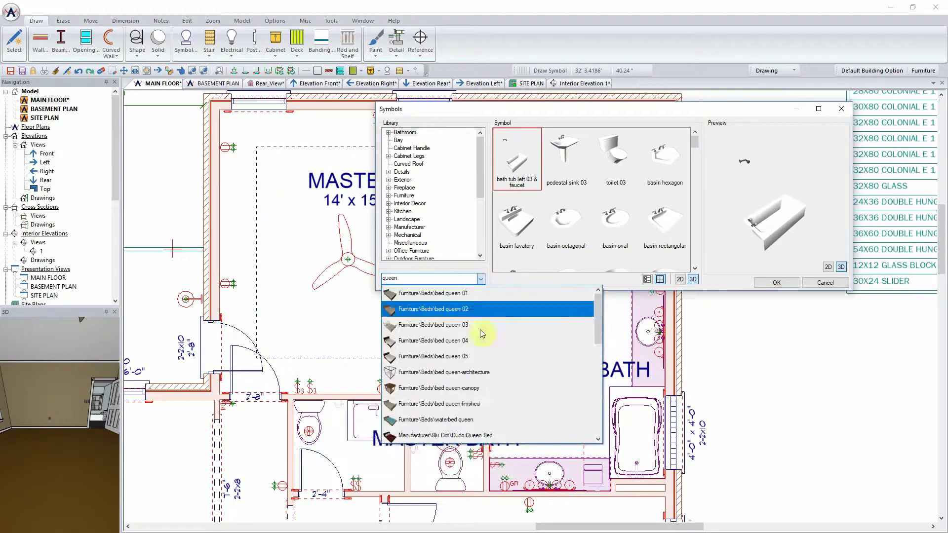
{"action": "scroll", "coordinate": [543, 432], "scroll_direction": "down", "scroll_amount": 1}
{"action": "scroll", "coordinate": [515, 433], "scroll_direction": "down", "scroll_amount": 1}
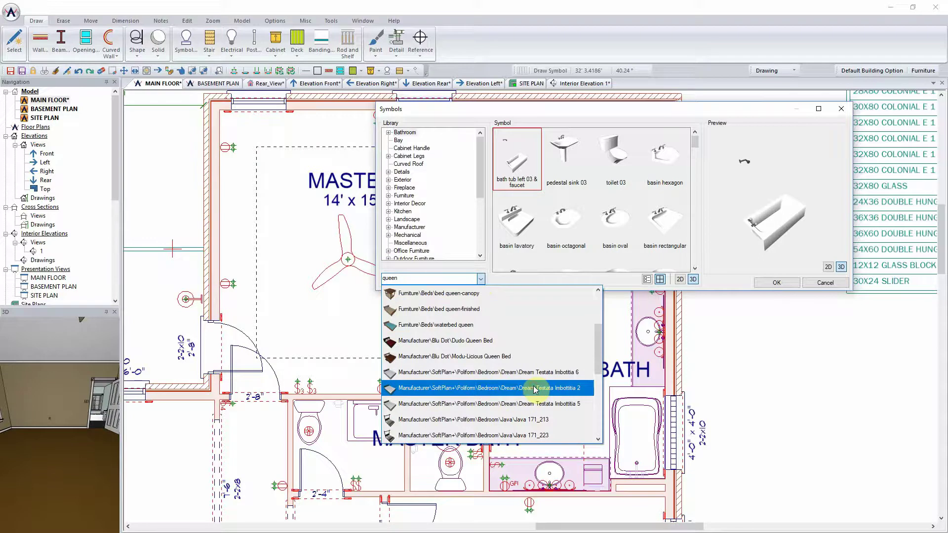
{"action": "left_click", "coordinate": [535, 388]}
{"action": "left_click_drag", "start_coordinate": [783, 216], "coordinate": [725, 210]}
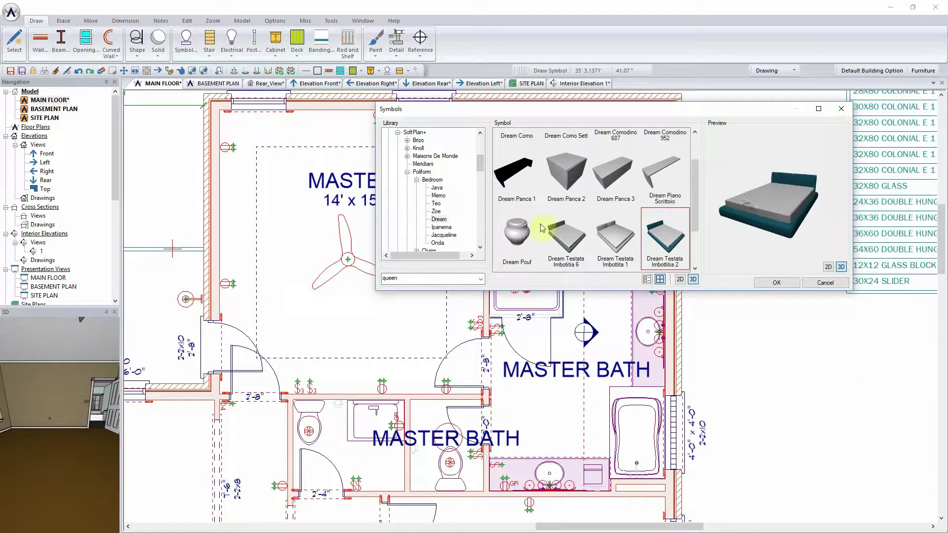
Choose the Teo bed from Poliform's Bedroom symbols and place it with its headboard against the closet-side wall of the MASTER room
{"action": "left_click", "coordinate": [437, 211]}
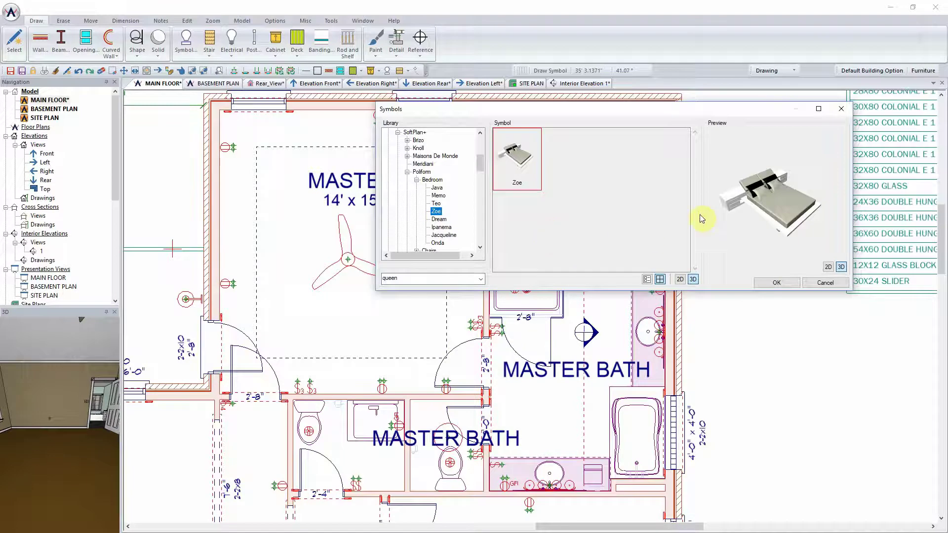
{"action": "left_click", "coordinate": [436, 203]}
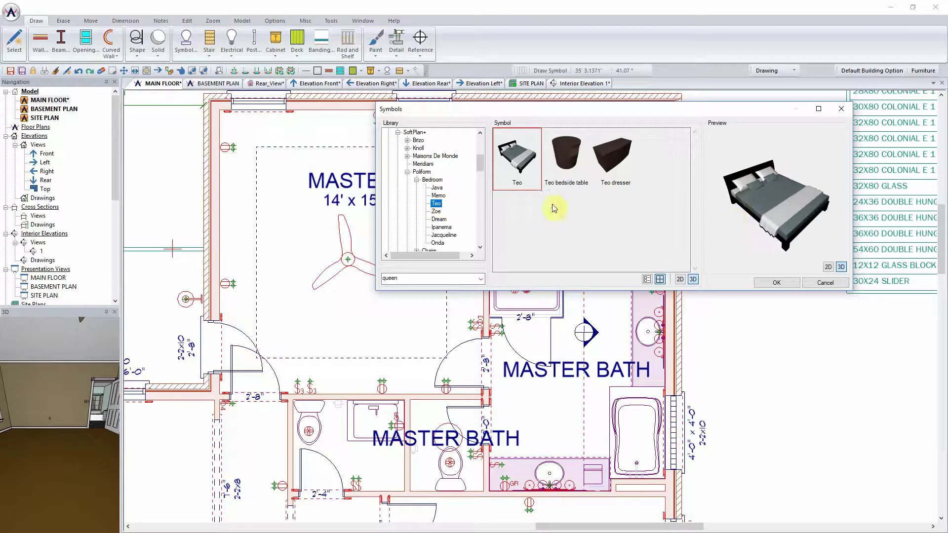
{"action": "left_click_drag", "start_coordinate": [647, 109], "coordinate": [785, 64]}
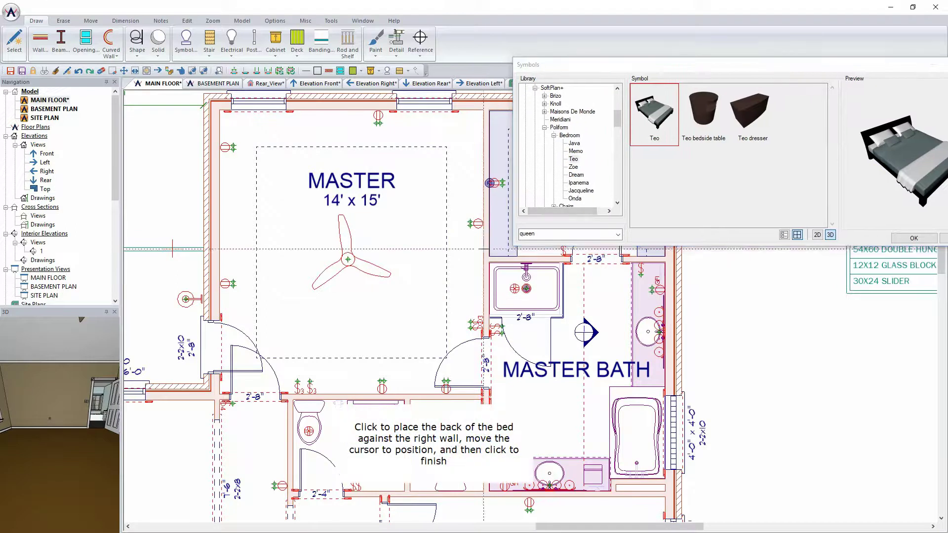
{"action": "left_click", "coordinate": [454, 249]}
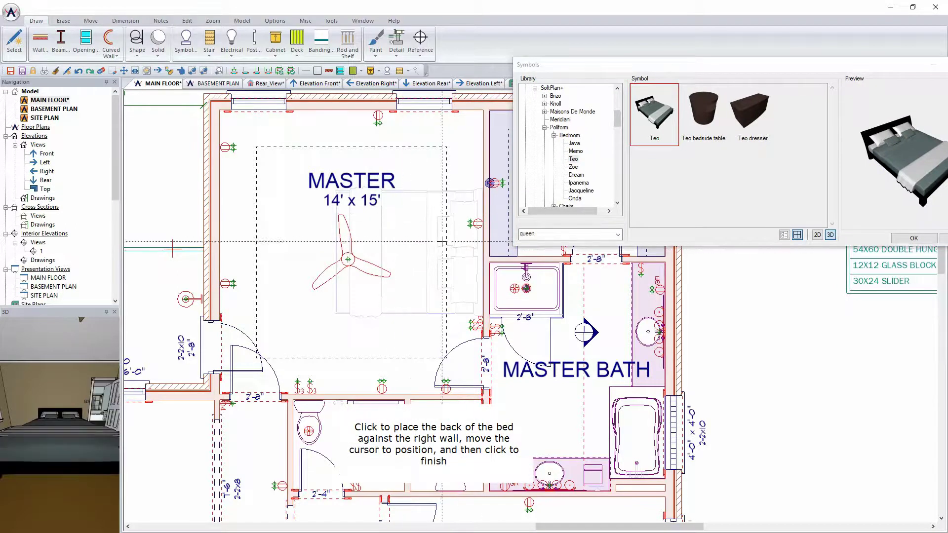
Place the Teo dresser against the wall opposite the bed, check the room in Rear_View, and return to the MAIN FLOOR plan
{"action": "left_click", "coordinate": [752, 106]}
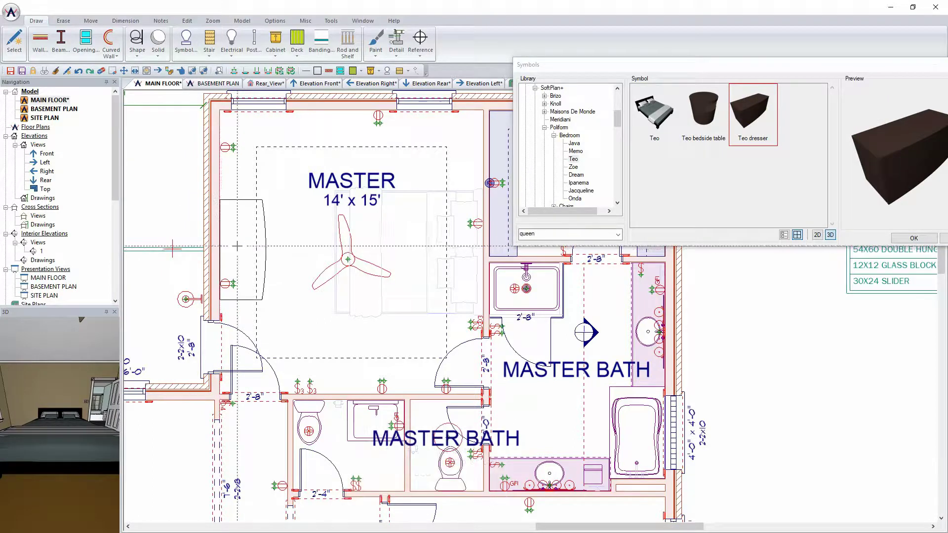
{"action": "left_click", "coordinate": [241, 246]}
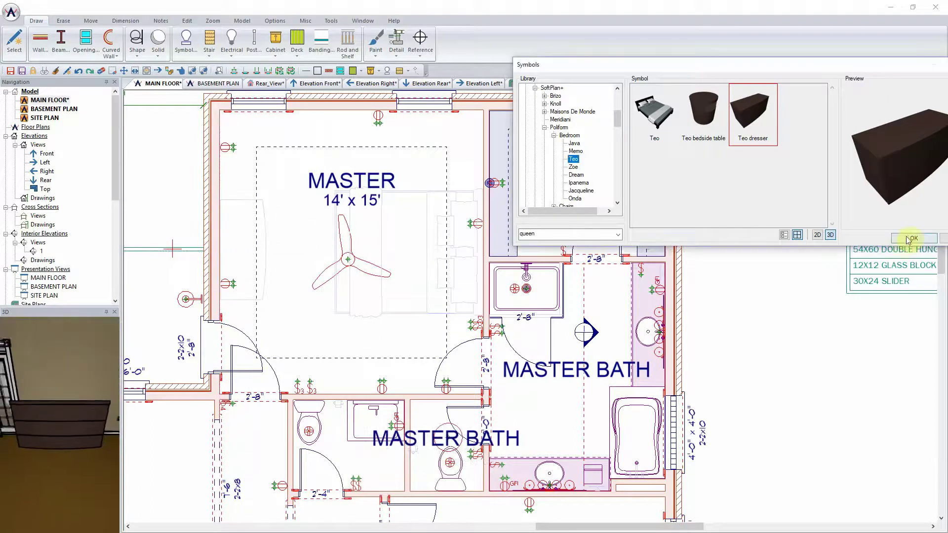
{"action": "left_click", "coordinate": [269, 83]}
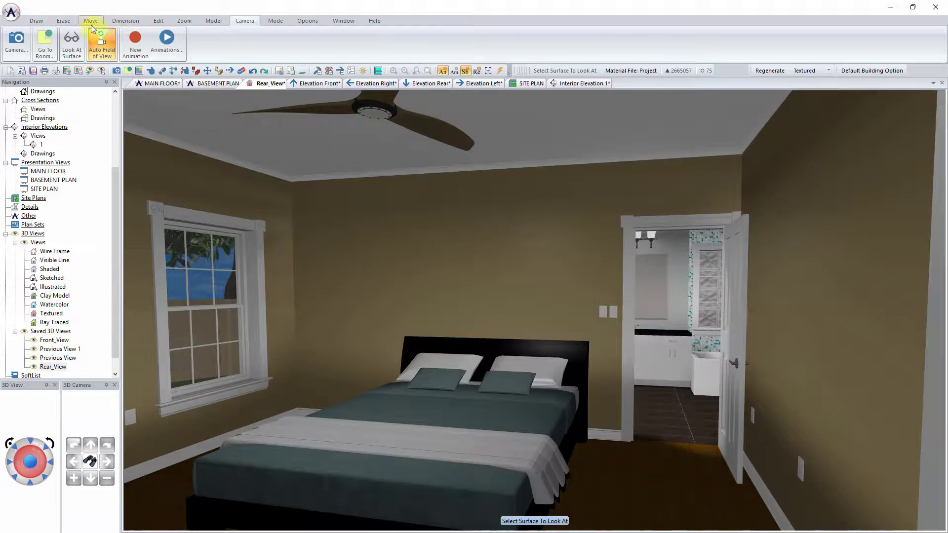
{"action": "left_click", "coordinate": [162, 85]}
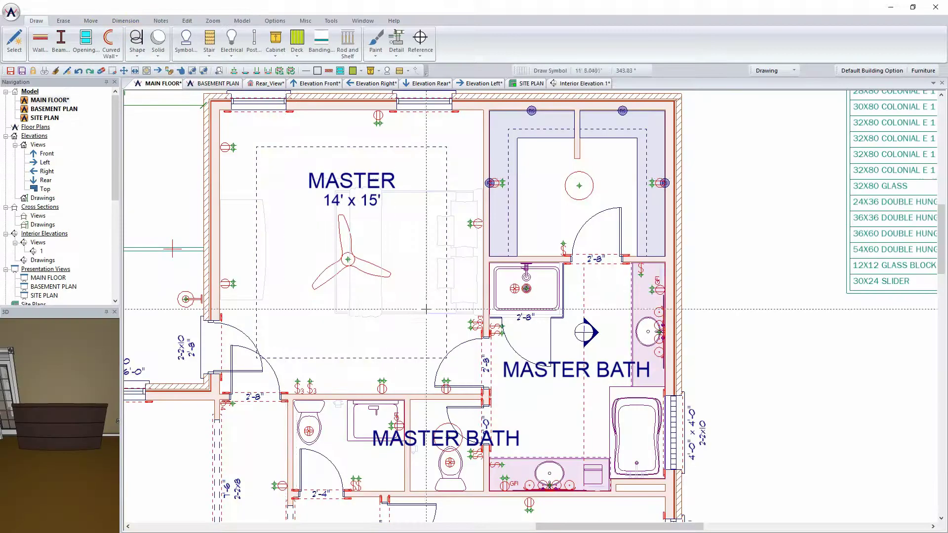
Move the bed and dresser about 1'-5 1/4" and the dashed ceiling box about 9 1/4" toward the two-window wall
{"action": "mouse_move", "coordinate": [454, 294]}
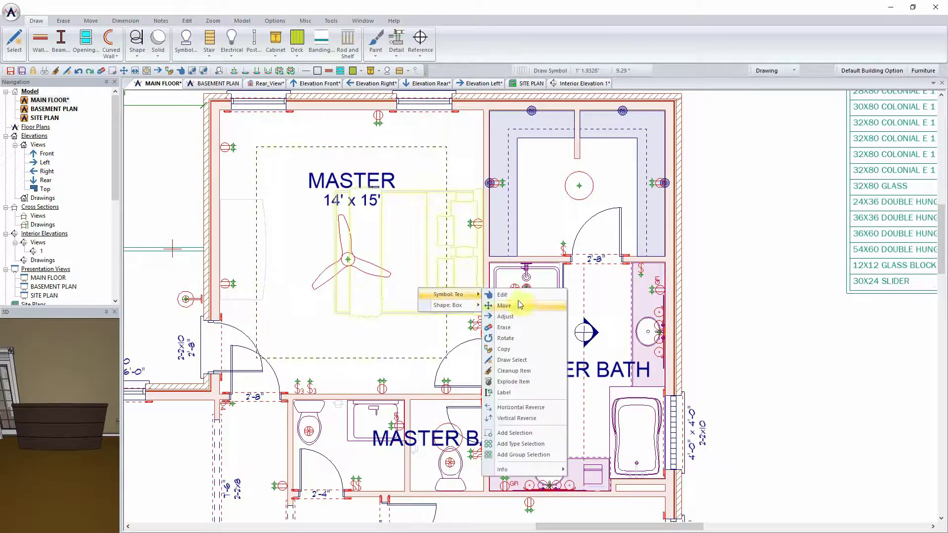
{"action": "left_click", "coordinate": [505, 305]}
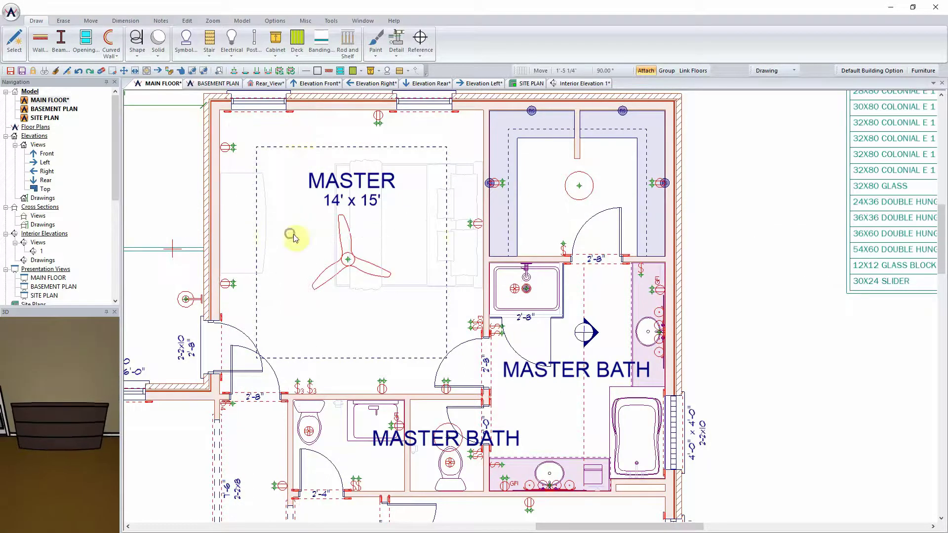
{"action": "right_click", "coordinate": [292, 229]}
{"action": "left_click", "coordinate": [298, 246]}
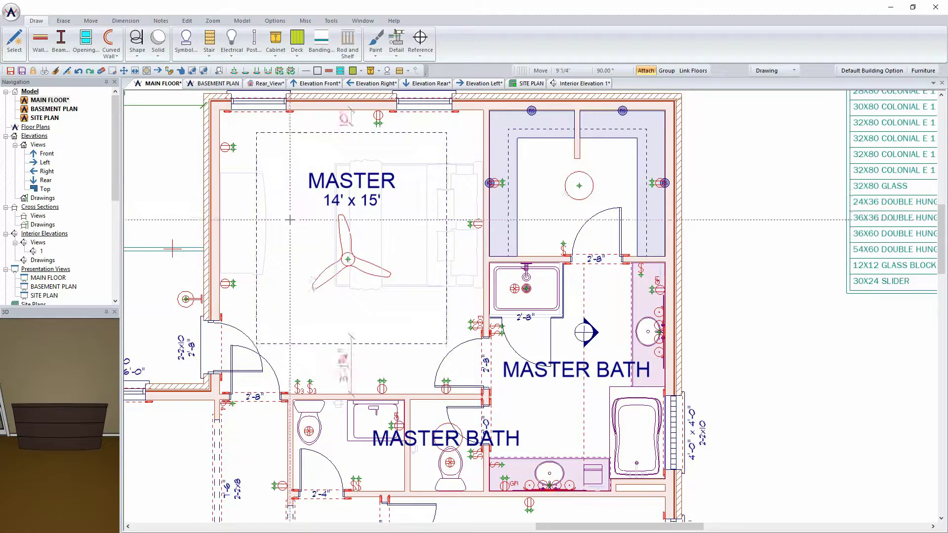
Choose Meridiani's winters bedside console and place it against the wall between the bed and the master bath door
{"action": "left_click", "coordinate": [199, 56]}
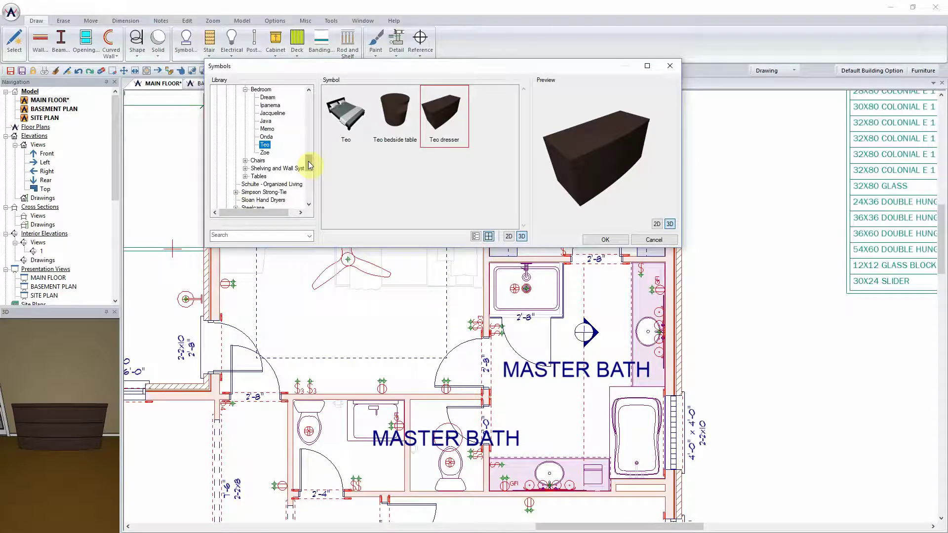
{"action": "left_click_drag", "start_coordinate": [309, 164], "coordinate": [309, 158]}
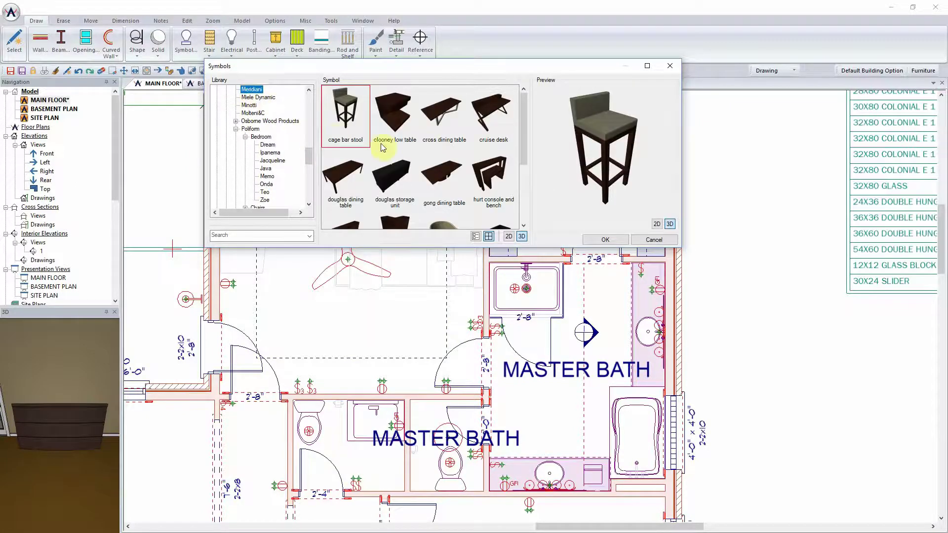
{"action": "scroll", "coordinate": [383, 148], "scroll_direction": "down", "scroll_amount": 4}
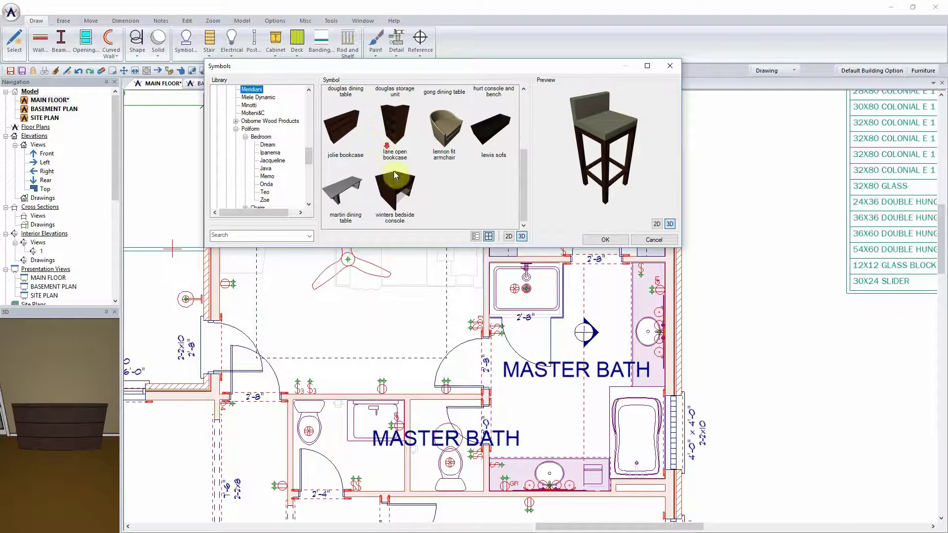
{"action": "left_click", "coordinate": [394, 175]}
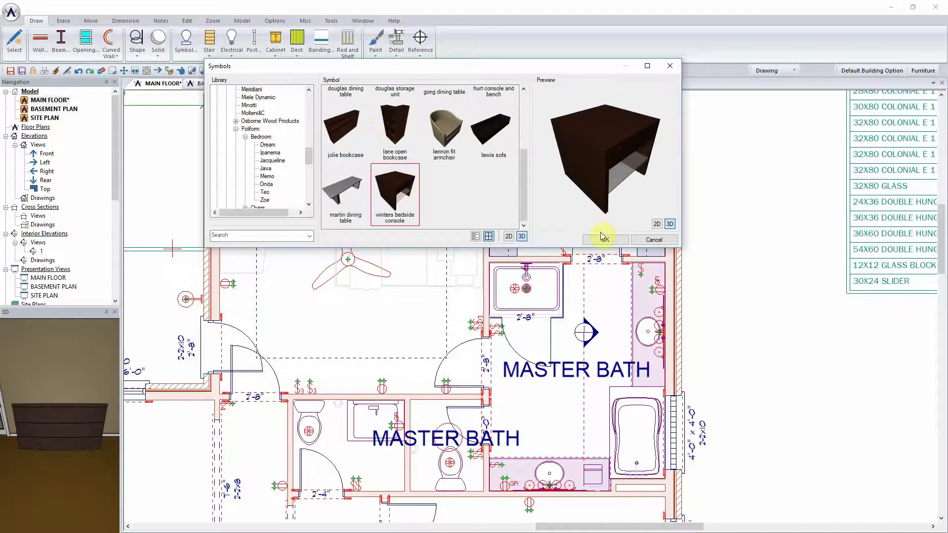
{"action": "left_click_drag", "start_coordinate": [531, 68], "coordinate": [614, 43]}
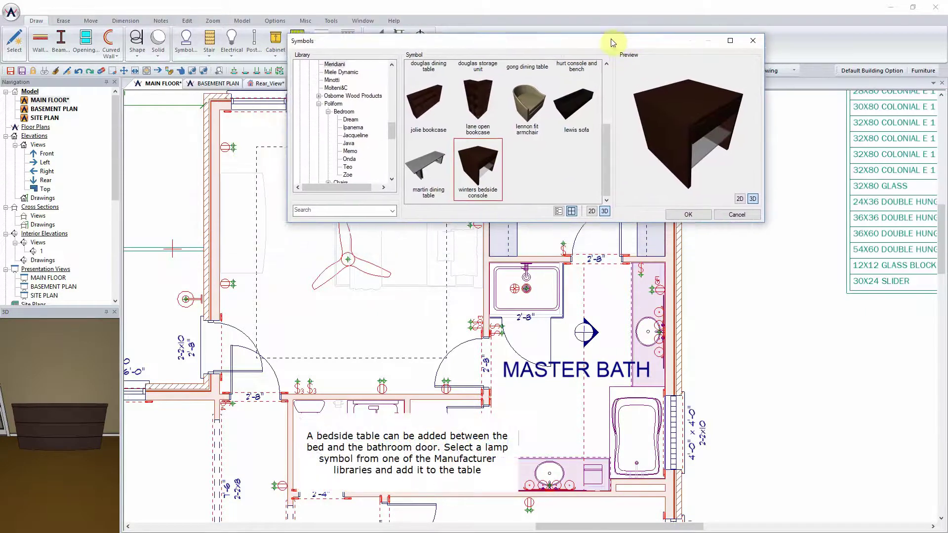
{"action": "scroll", "coordinate": [469, 307], "scroll_direction": "up", "scroll_amount": 3}
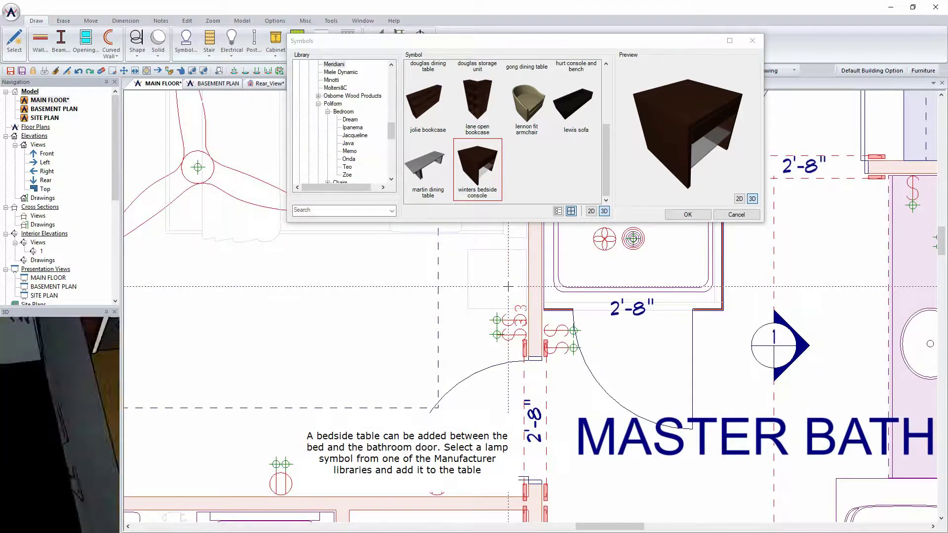
Select the Lampe bougeoir table lamp from Maisons De Monde's Classic Lighting symbols
{"action": "left_click", "coordinate": [319, 212]}
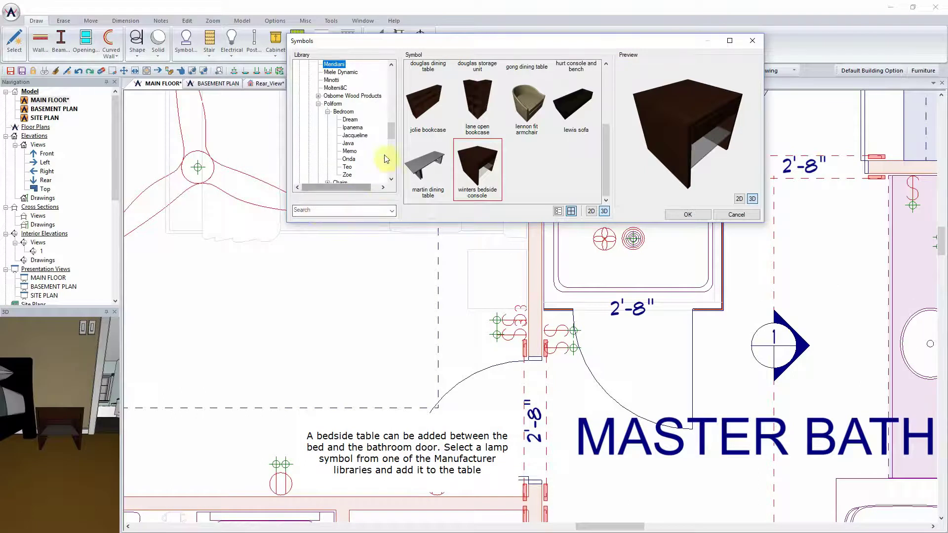
{"action": "left_click_drag", "start_coordinate": [392, 129], "coordinate": [393, 126]}
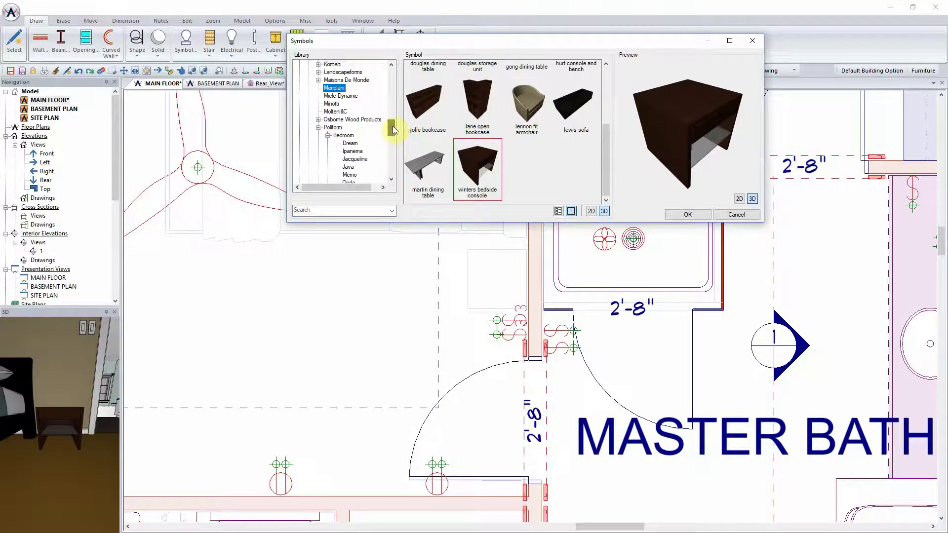
{"action": "left_click", "coordinate": [318, 80]}
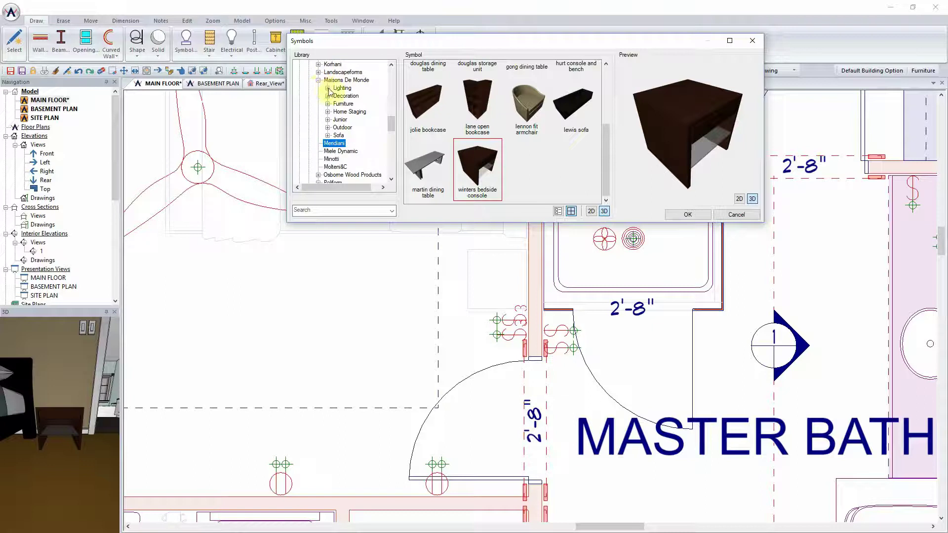
{"action": "left_click", "coordinate": [328, 88]}
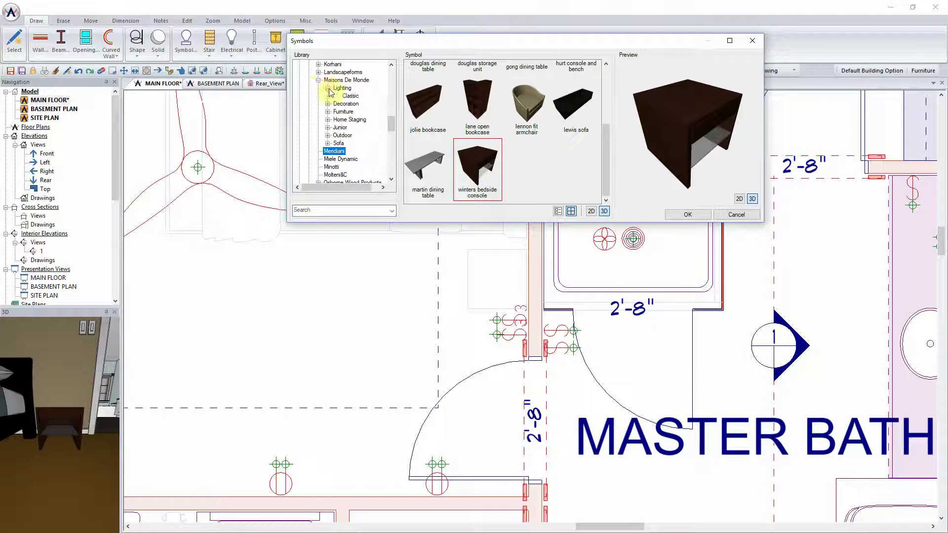
{"action": "left_click", "coordinate": [341, 88]}
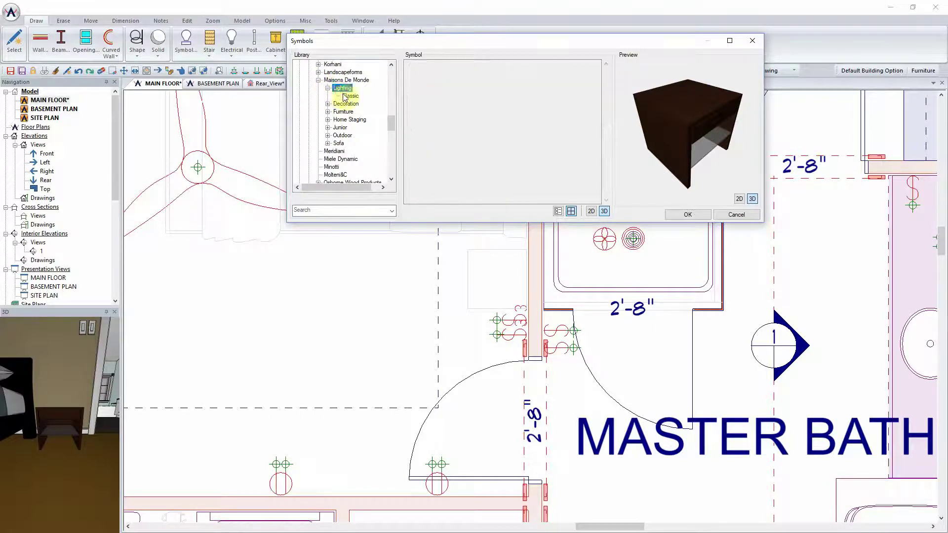
{"action": "left_click", "coordinate": [349, 96]}
{"action": "left_click", "coordinate": [574, 89]}
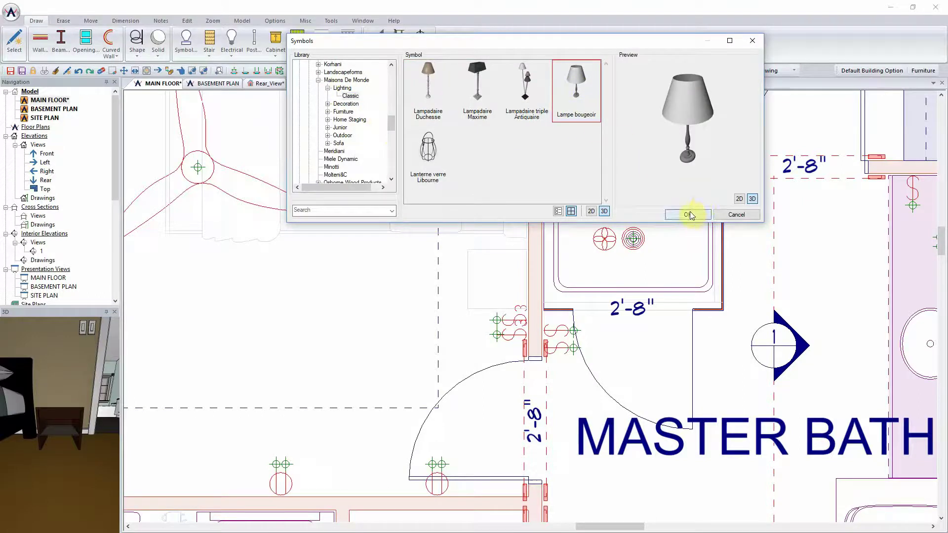
Place the lamp at the center of the bedside console, check it in Rear_View, and return to the MAIN FLOOR plan
{"action": "left_click", "coordinate": [689, 214]}
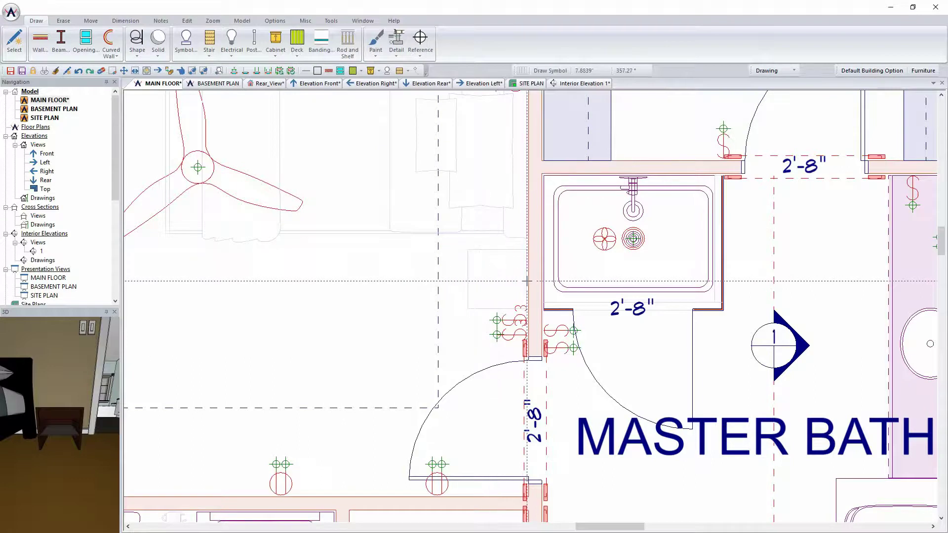
{"action": "left_click", "coordinate": [506, 281]}
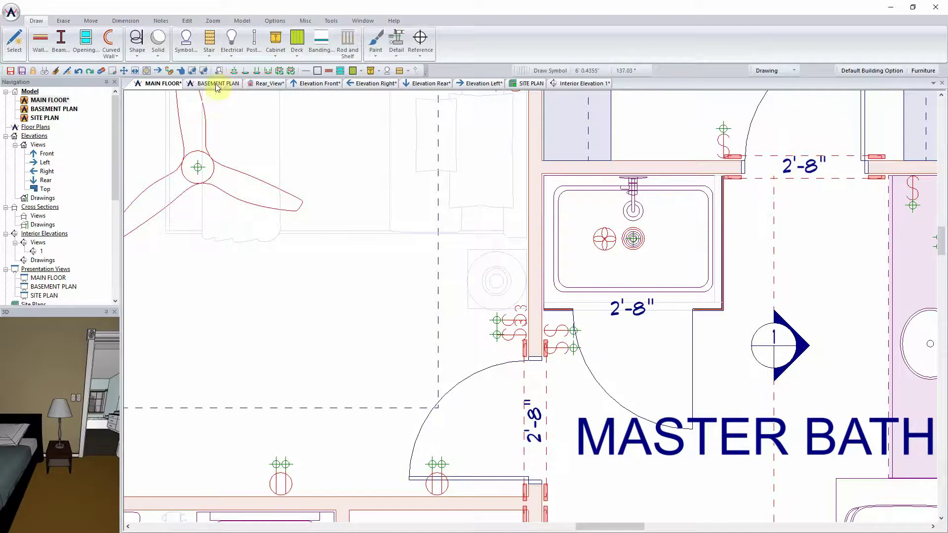
{"action": "left_click", "coordinate": [265, 84]}
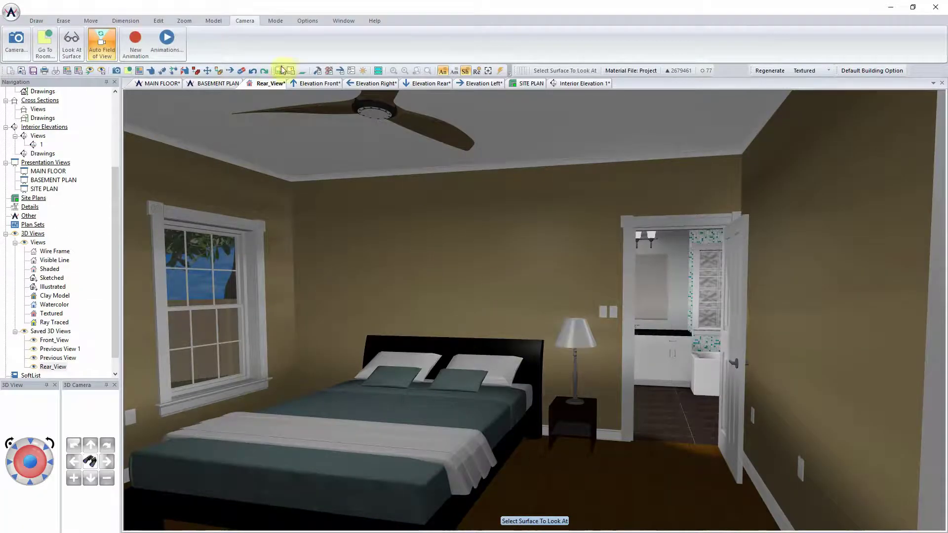
{"action": "left_click", "coordinate": [167, 83]}
Copy the bedside console and lamp together as a block 8'-11 3/8" to the other side of the bed, making one copy
{"action": "left_click", "coordinate": [89, 20]}
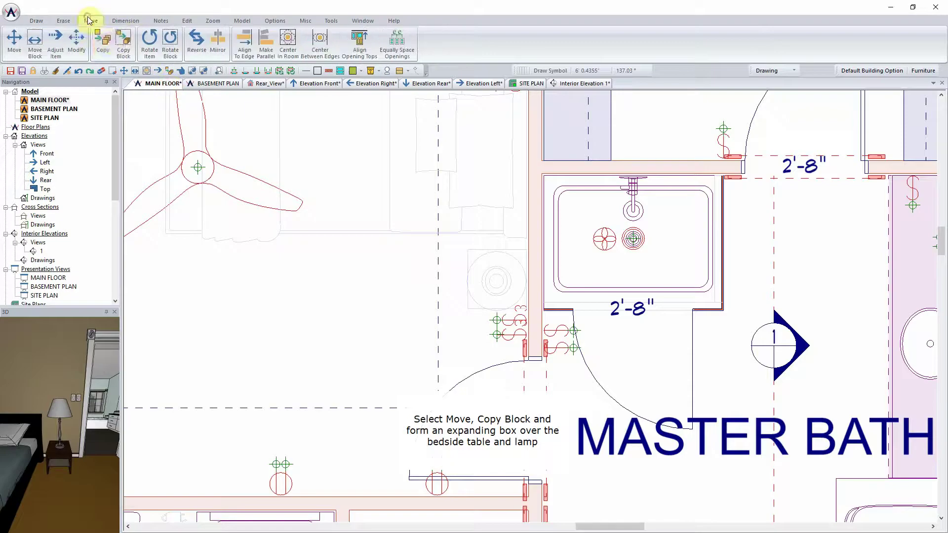
{"action": "left_click", "coordinate": [124, 41]}
{"action": "mouse_move", "coordinate": [438, 230]}
{"action": "left_mouse_down"}
{"action": "mouse_move", "coordinate": [526, 296]}
{"action": "mouse_move", "coordinate": [534, 325]}
{"action": "left_mouse_up"}
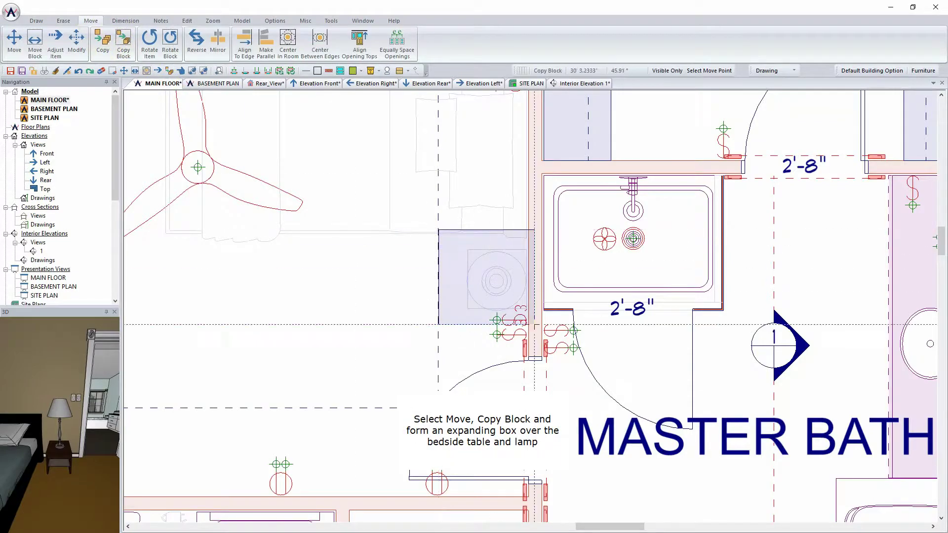
{"action": "left_click_drag", "start_coordinate": [534, 325], "coordinate": [534, 324]}
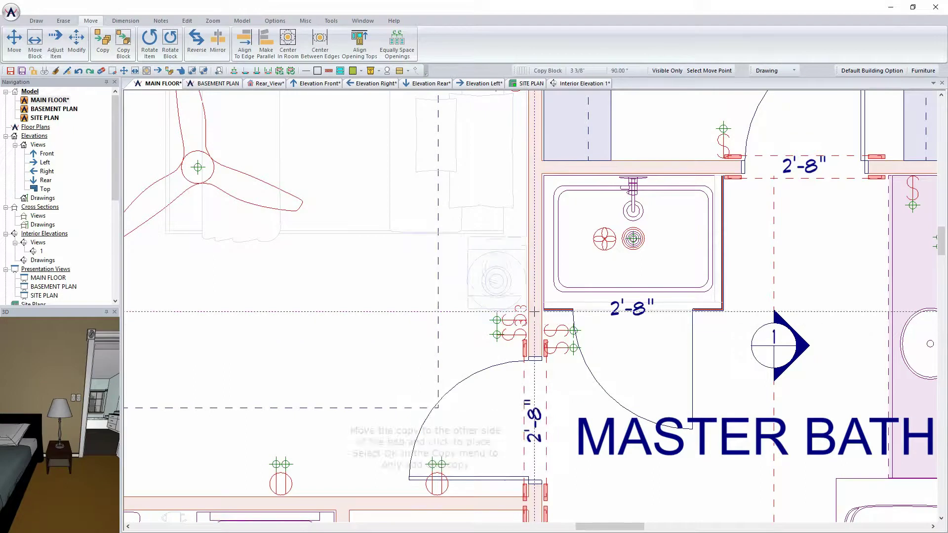
{"action": "scroll", "coordinate": [532, 309], "scroll_direction": "down", "scroll_amount": 3}
{"action": "scroll", "coordinate": [532, 213], "scroll_direction": "down", "scroll_amount": 2}
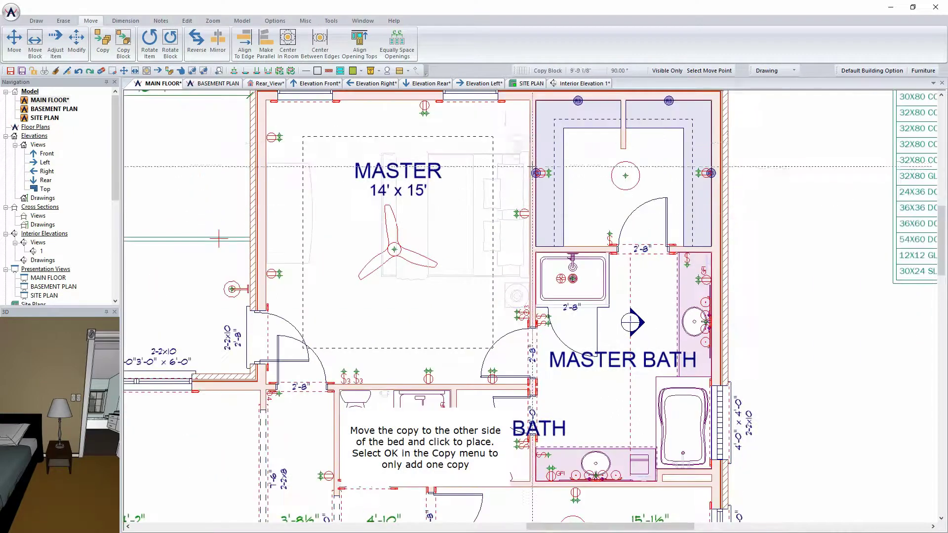
{"action": "left_click", "coordinate": [532, 149]}
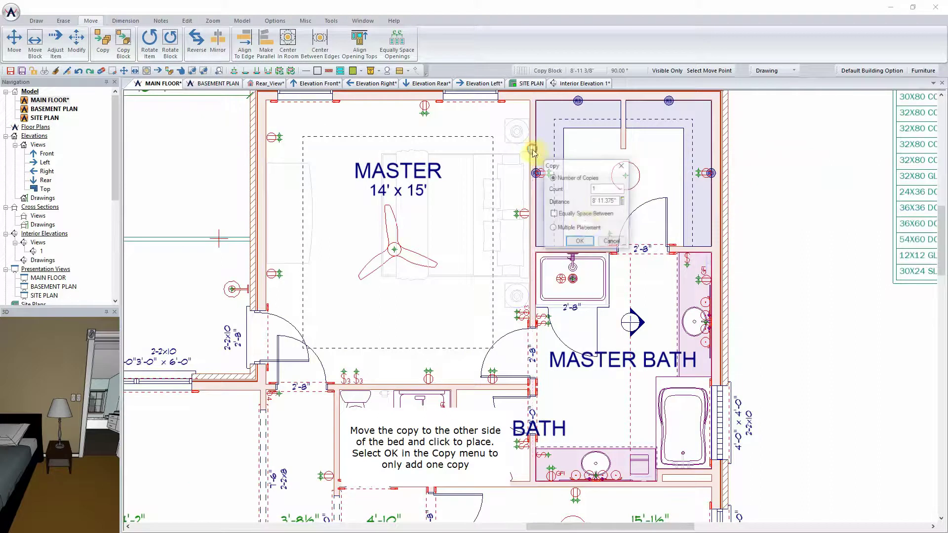
{"action": "left_click", "coordinate": [582, 241]}
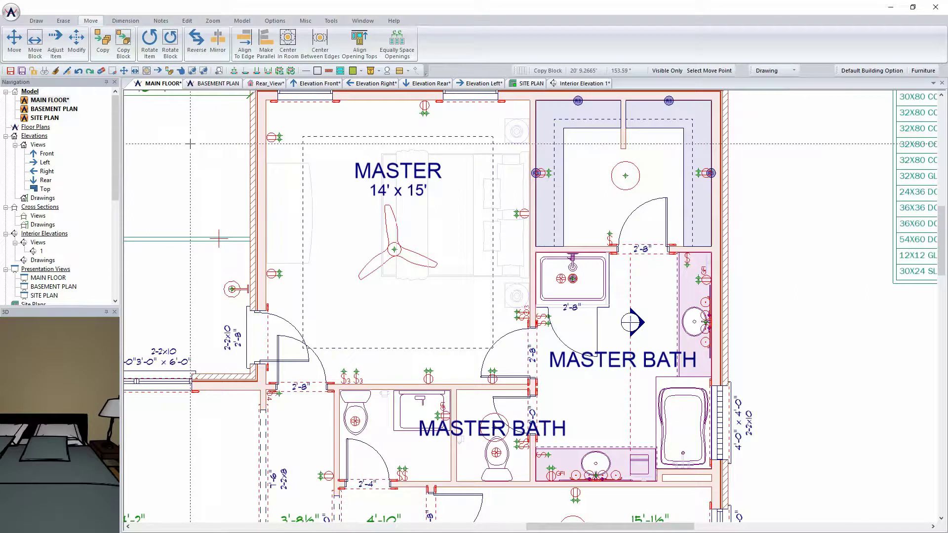
Search the symbol library for "rug" and select the echo khaki rug from Mitchell Gold's Rugs symbols
{"action": "right_click", "coordinate": [190, 144]}
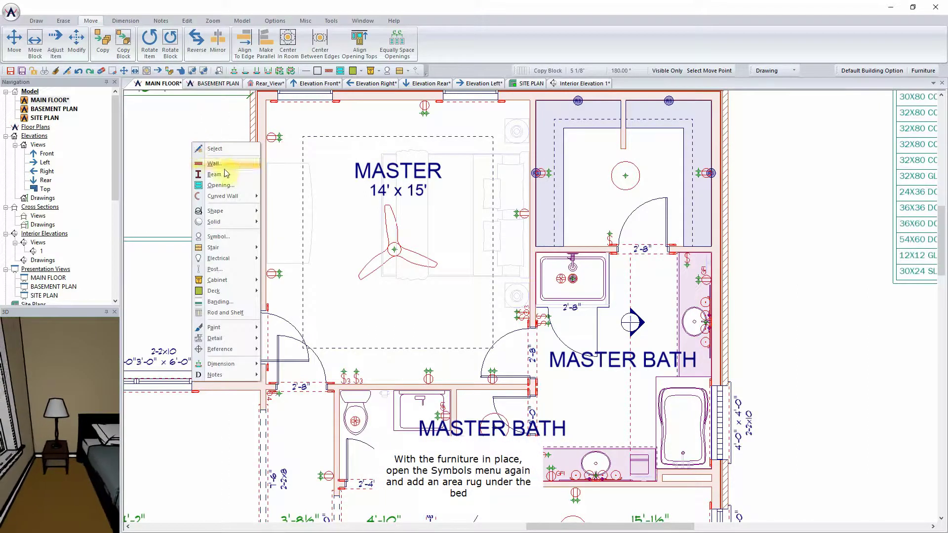
{"action": "left_click", "coordinate": [218, 237]}
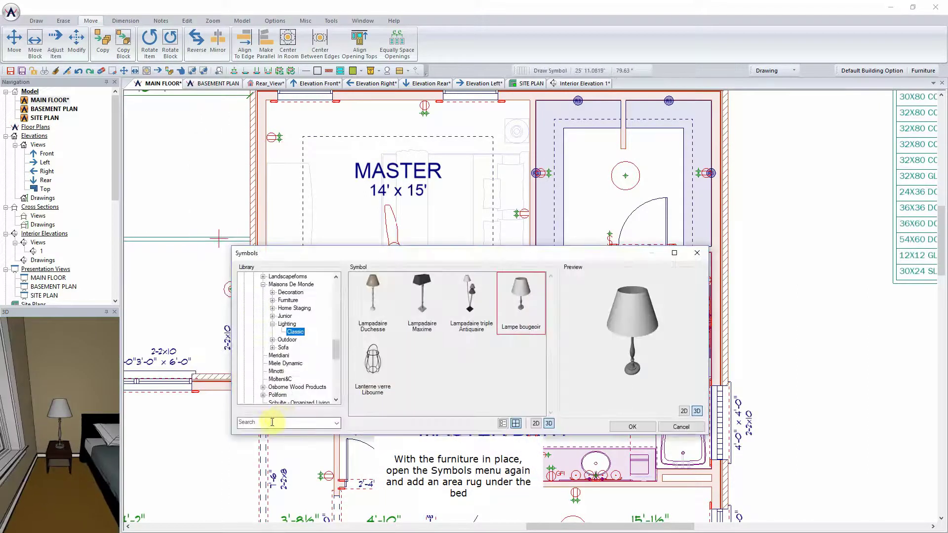
{"action": "type", "text": "rug"}
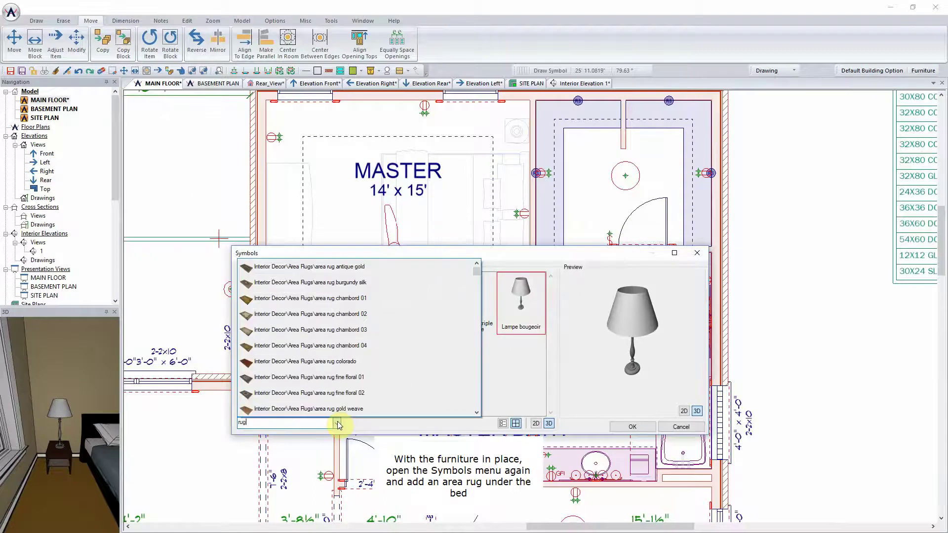
{"action": "scroll", "coordinate": [368, 366], "scroll_direction": "down", "scroll_amount": 3}
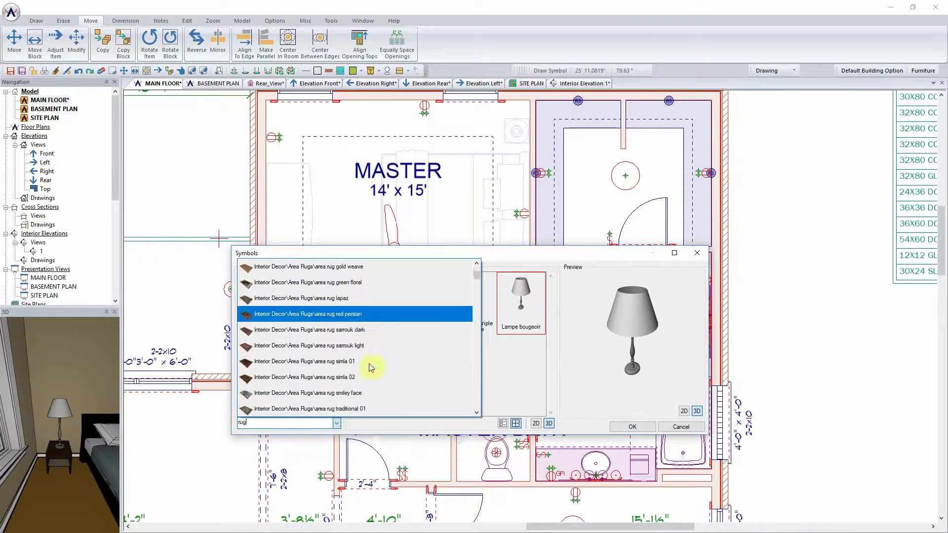
{"action": "scroll", "coordinate": [371, 366], "scroll_direction": "down", "scroll_amount": 3}
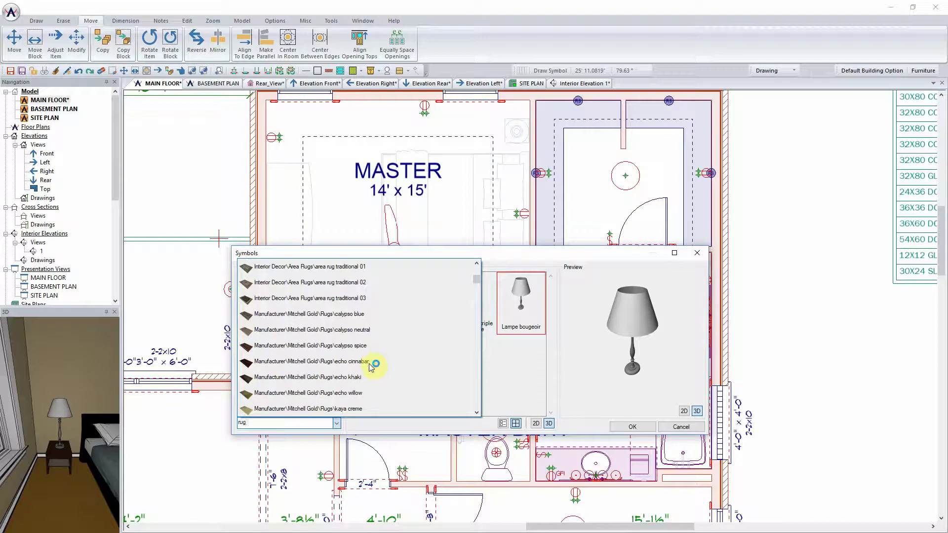
{"action": "left_click", "coordinate": [341, 380]}
Choose the powershag natural rug from Mitchell Gold's Rugs symbols, preview it in 3D, and place it under the bed
{"action": "scroll", "coordinate": [441, 354], "scroll_direction": "down", "scroll_amount": 3}
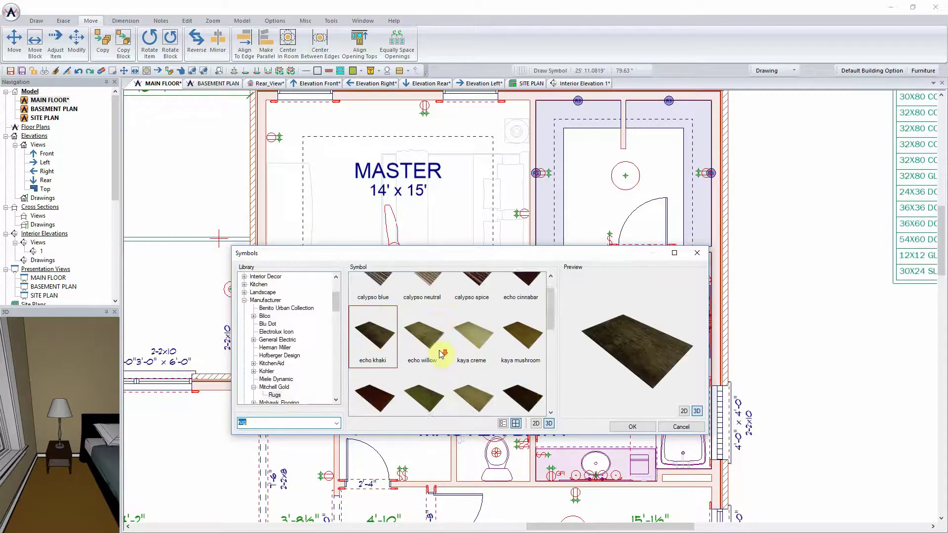
{"action": "scroll", "coordinate": [441, 354], "scroll_direction": "down", "scroll_amount": 1}
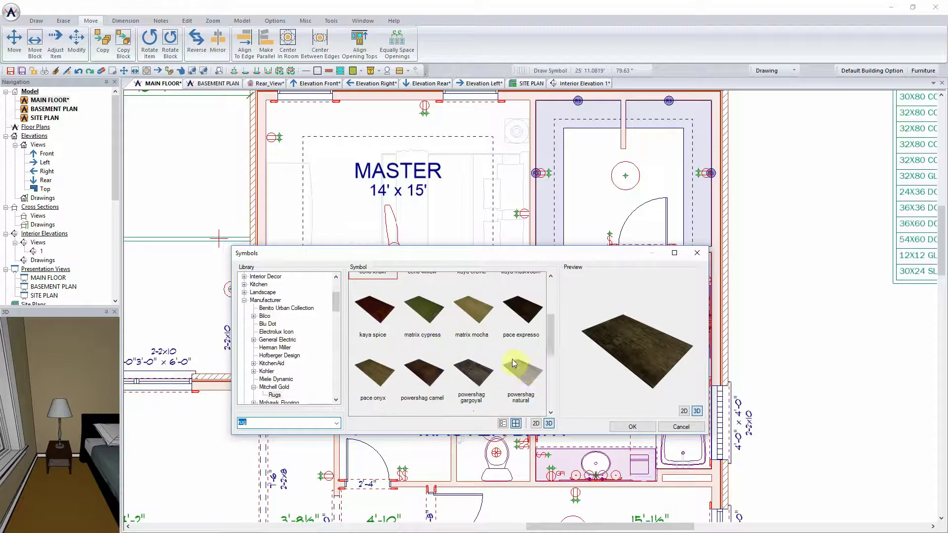
{"action": "left_click", "coordinate": [533, 379]}
{"action": "left_click_drag", "start_coordinate": [645, 359], "coordinate": [618, 364]}
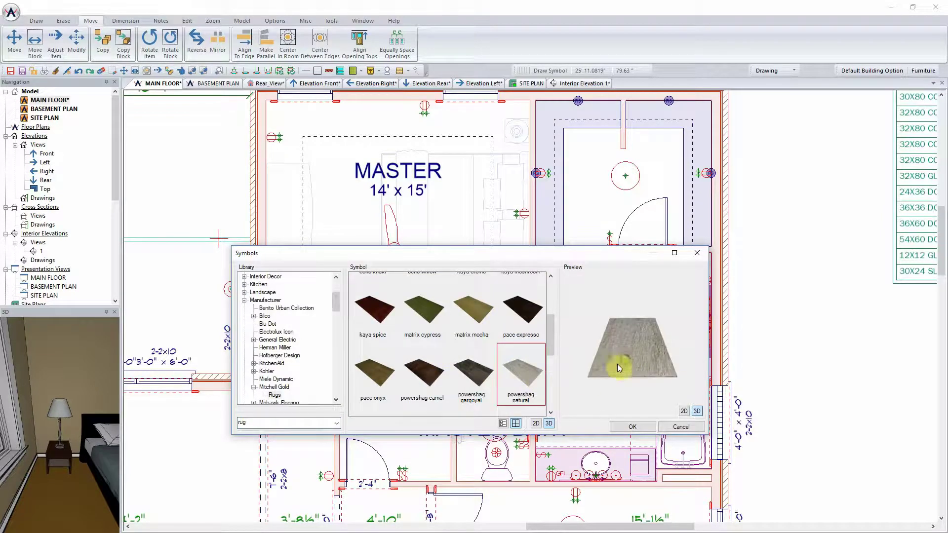
{"action": "scroll", "coordinate": [521, 386], "scroll_direction": "down", "scroll_amount": 3}
{"action": "scroll", "coordinate": [520, 385], "scroll_direction": "down", "scroll_amount": 2}
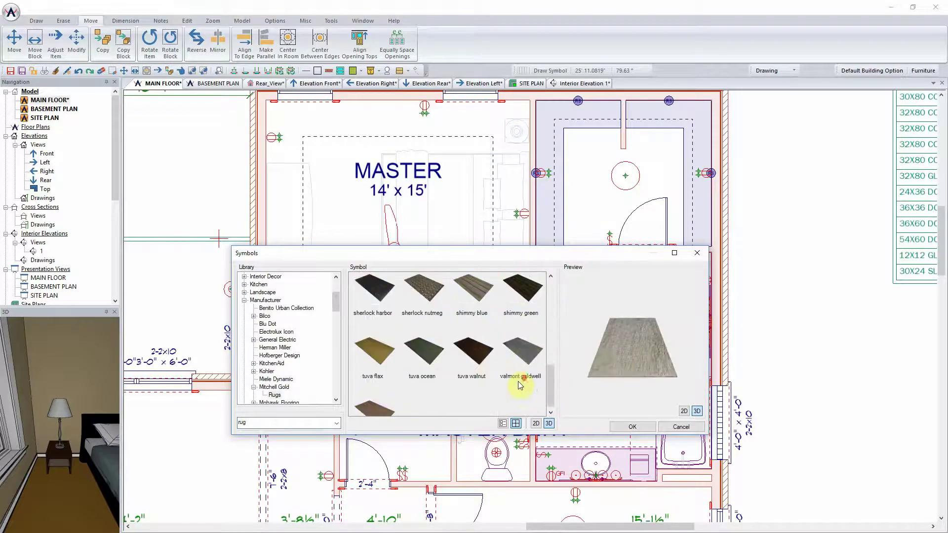
{"action": "left_click", "coordinate": [627, 427]}
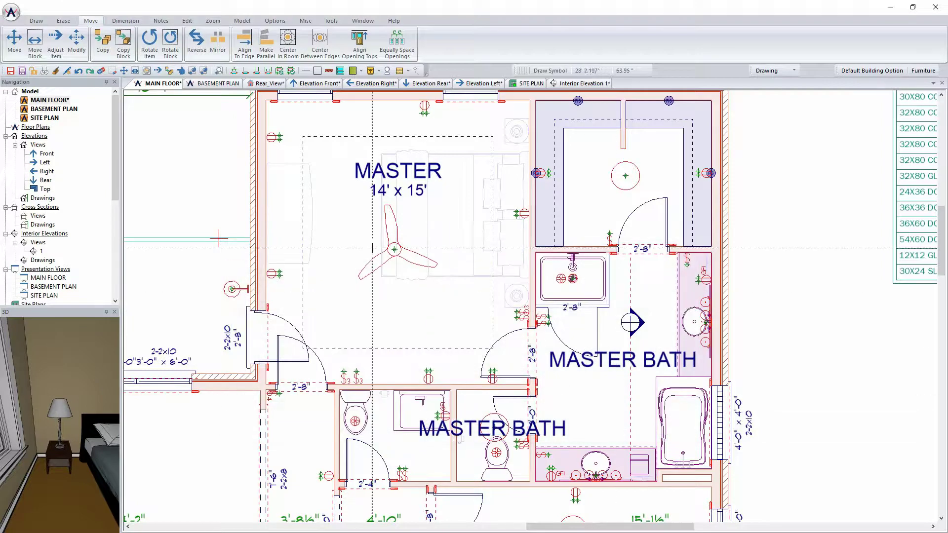
{"action": "left_click", "coordinate": [387, 234]}
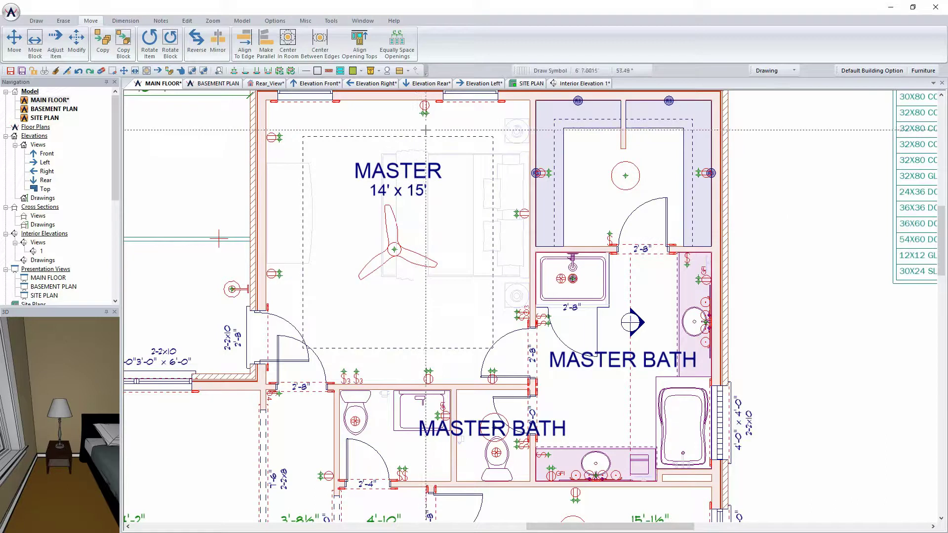
{"action": "left_click", "coordinate": [432, 188]}
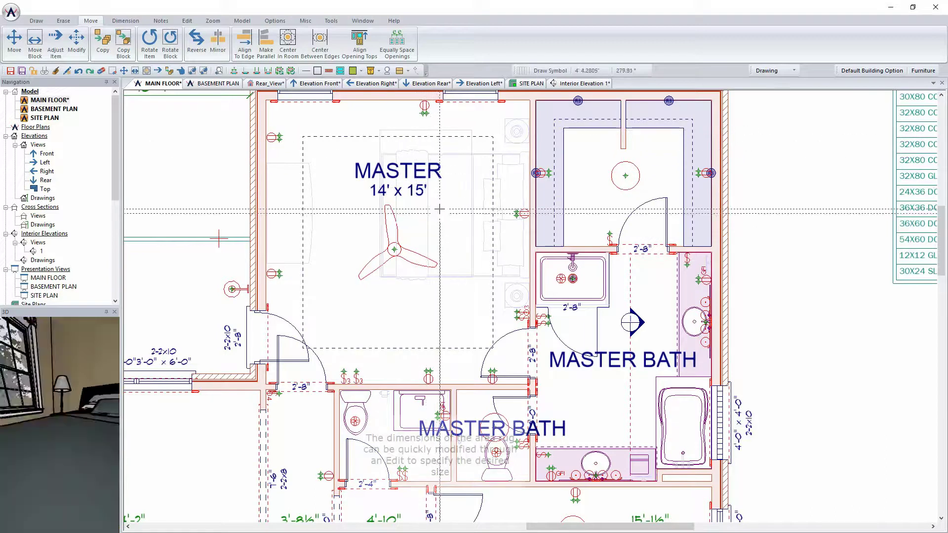
Resize the powershag natural rug under the bed to a width of 6' 6", keeping its aspect ratio
{"action": "left_click", "coordinate": [444, 149]}
{"action": "mouse_move", "coordinate": [474, 153]}
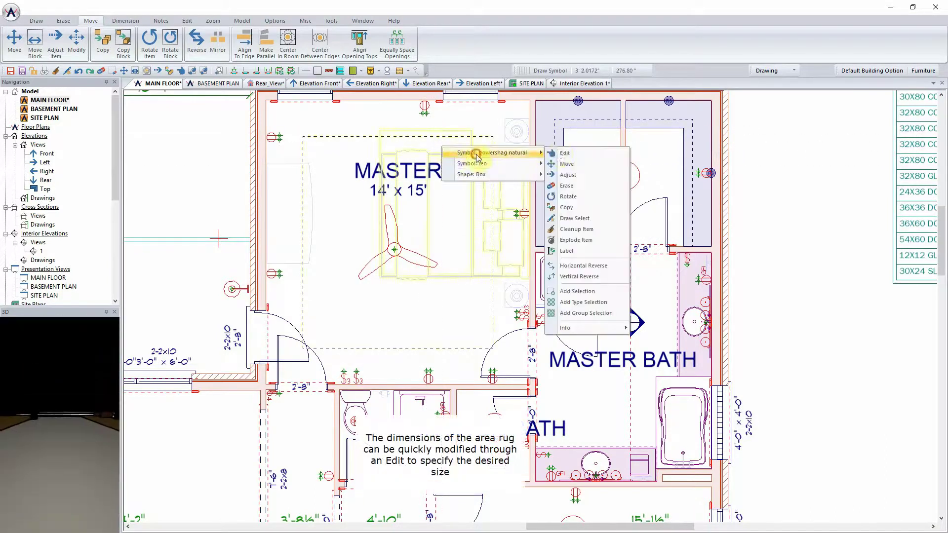
{"action": "left_click", "coordinate": [567, 153]}
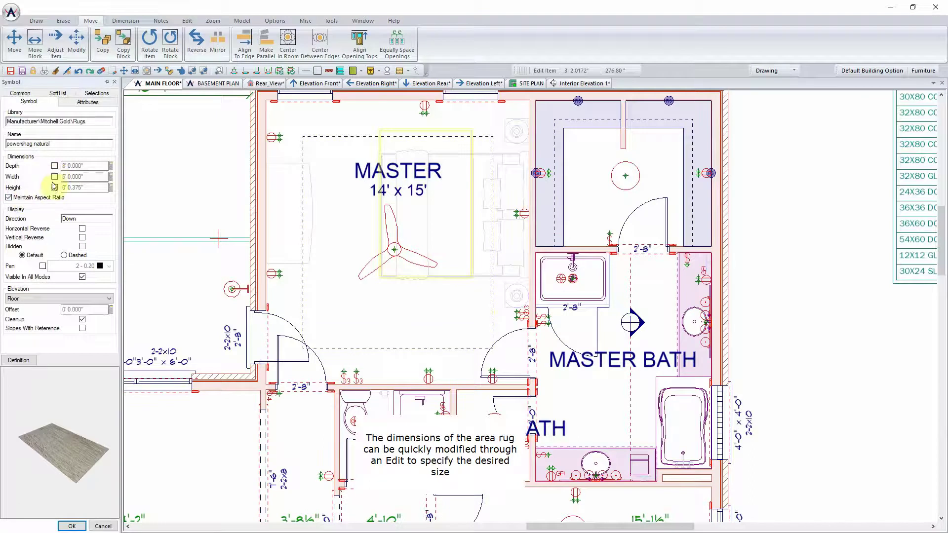
{"action": "left_click", "coordinate": [55, 176]}
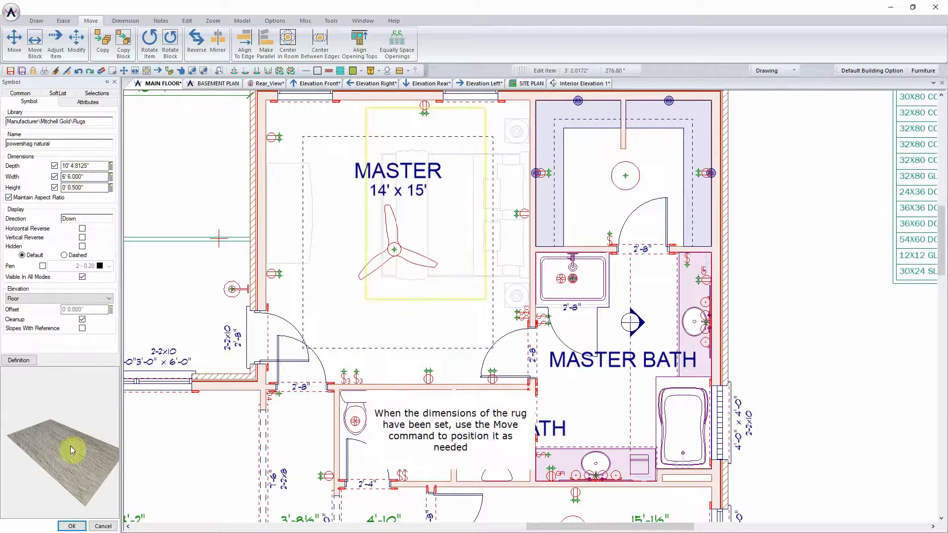
{"action": "left_click", "coordinate": [72, 527]}
Move the resized rug closer to the headboard wall and center it across the bed, and check it in Rear_View
{"action": "right_click", "coordinate": [395, 121]}
{"action": "left_click", "coordinate": [420, 155]}
{"action": "left_click_drag", "start_coordinate": [390, 118], "coordinate": [478, 295]}
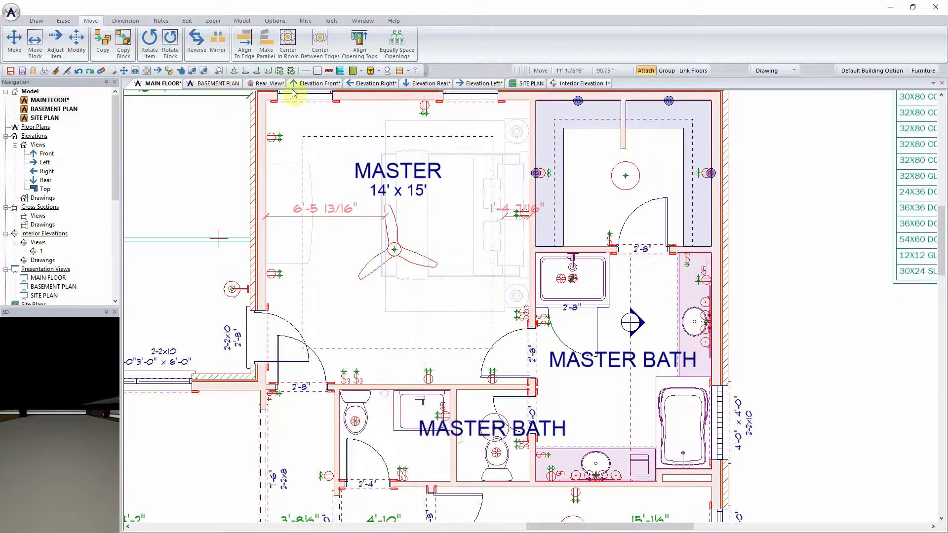
{"action": "left_click", "coordinate": [262, 84]}
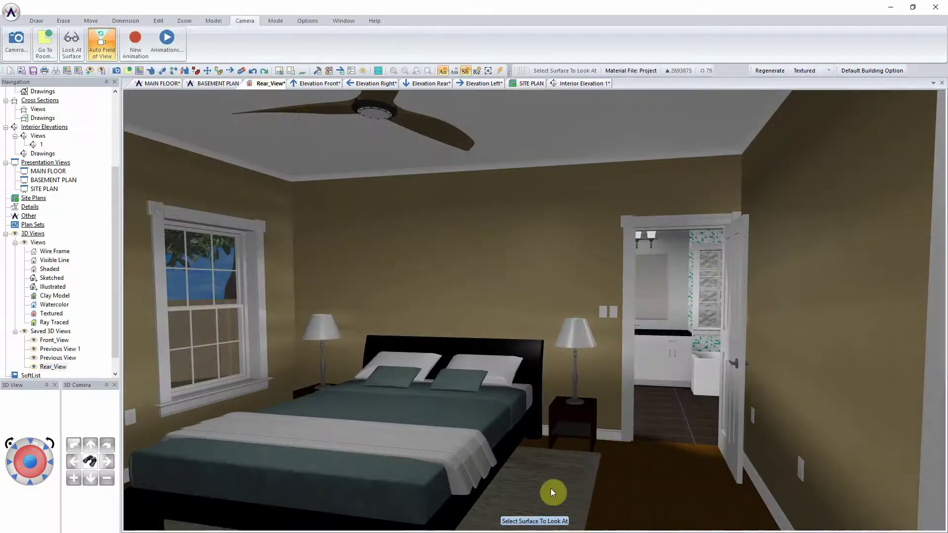
Open a surface edit on the bedroom's hardwood flooring and bring up the Barlinek Floorboard Decor textures
{"action": "right_click", "coordinate": [637, 493]}
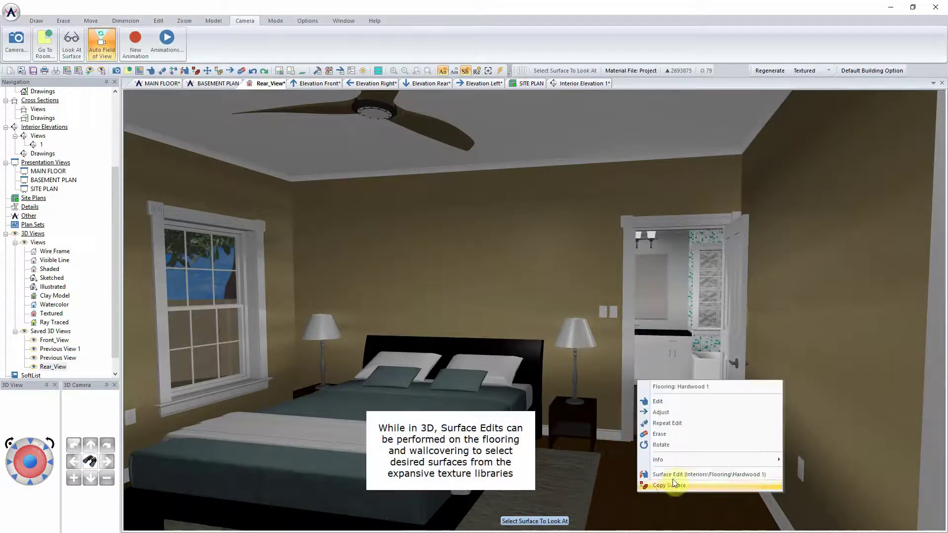
{"action": "left_click", "coordinate": [674, 476]}
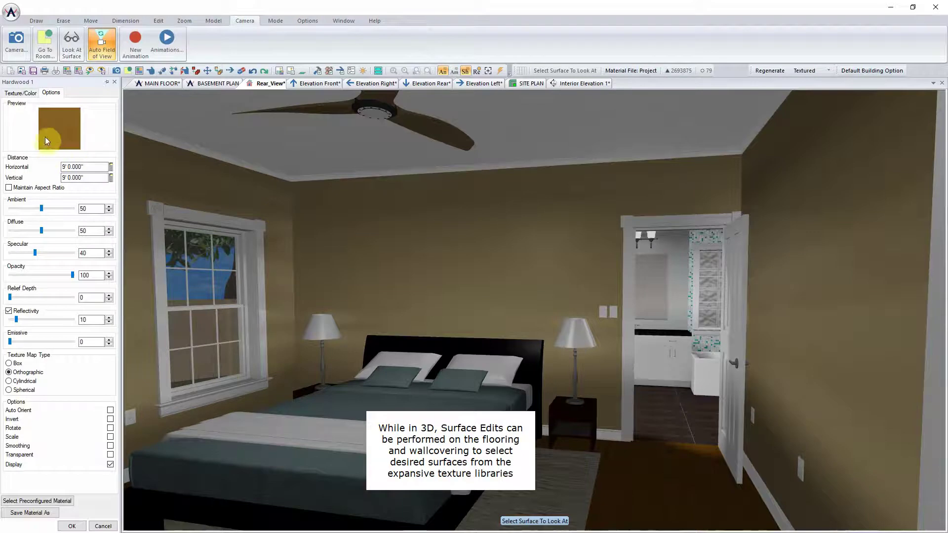
{"action": "left_click", "coordinate": [26, 93]}
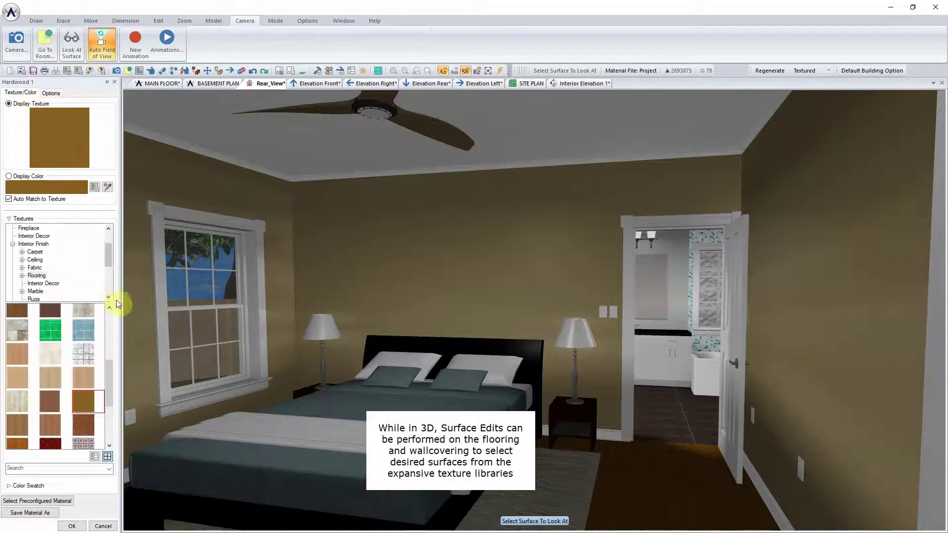
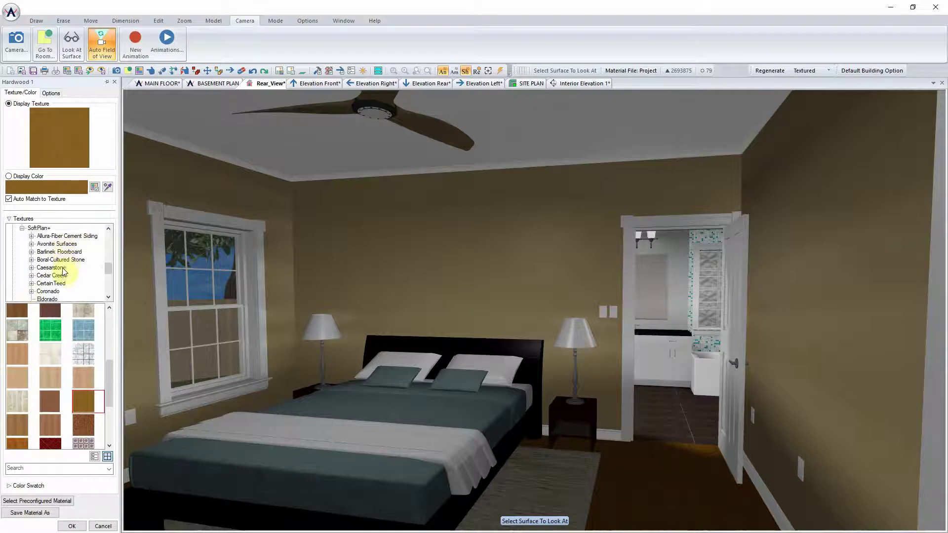
{"action": "left_click_drag", "start_coordinate": [110, 270], "coordinate": [111, 283]}
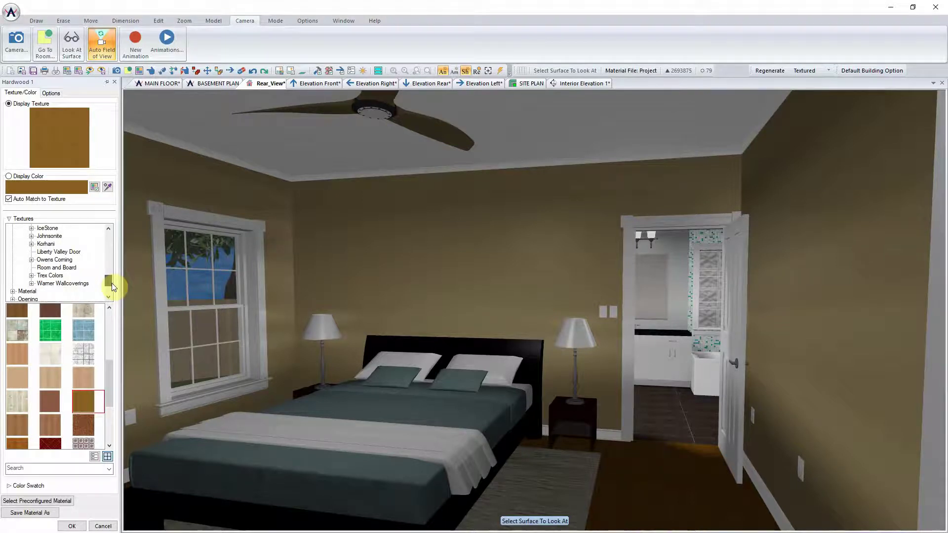
{"action": "left_click_drag", "start_coordinate": [112, 283], "coordinate": [110, 272]}
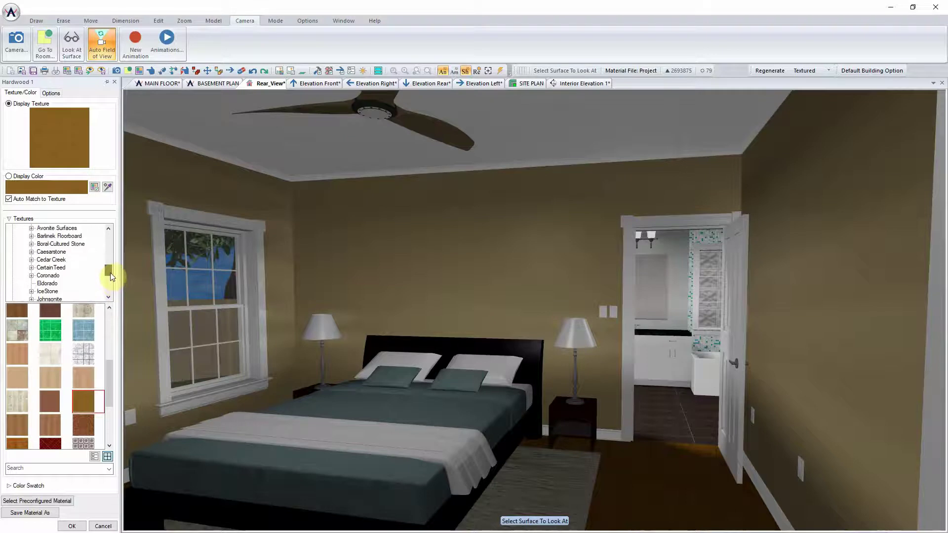
{"action": "left_click", "coordinate": [31, 237]}
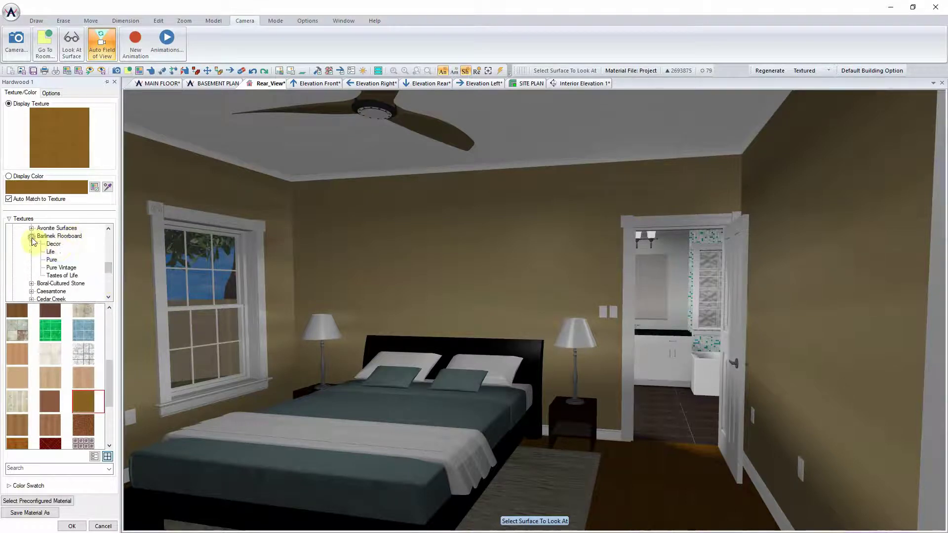
{"action": "left_click", "coordinate": [54, 245]}
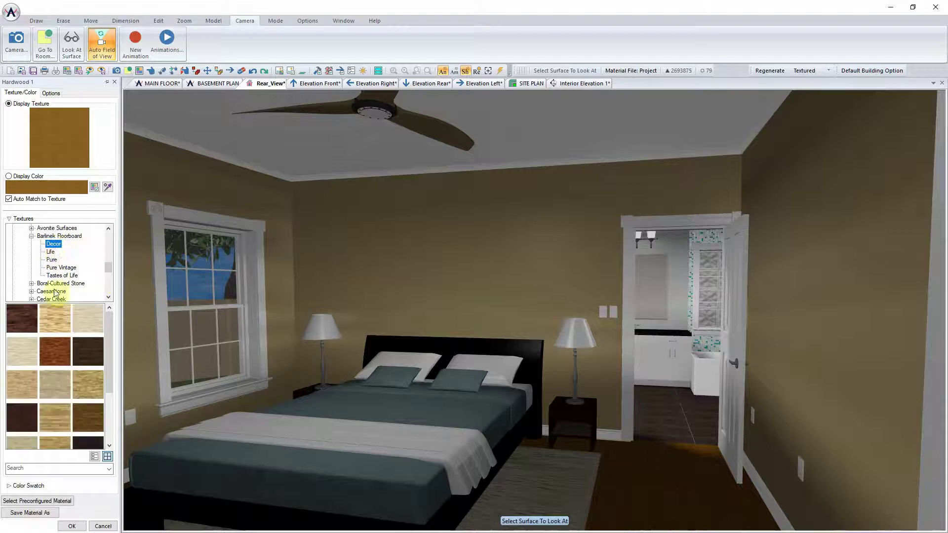
Preview a light oak texture on the bedroom floor, and apply the dark brown Barlinek Decor wood instead
{"action": "scroll", "coordinate": [48, 346], "scroll_direction": "down", "scroll_amount": 1}
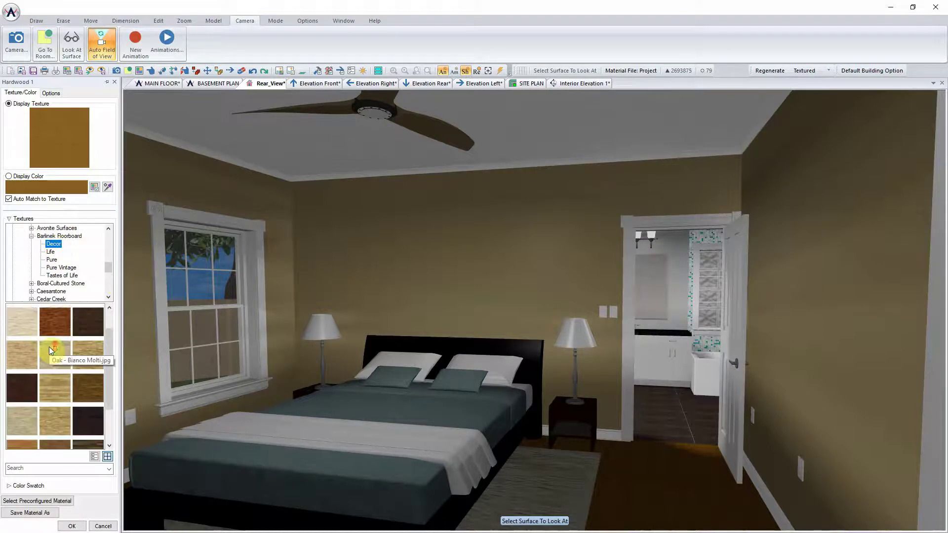
{"action": "left_click", "coordinate": [22, 423]}
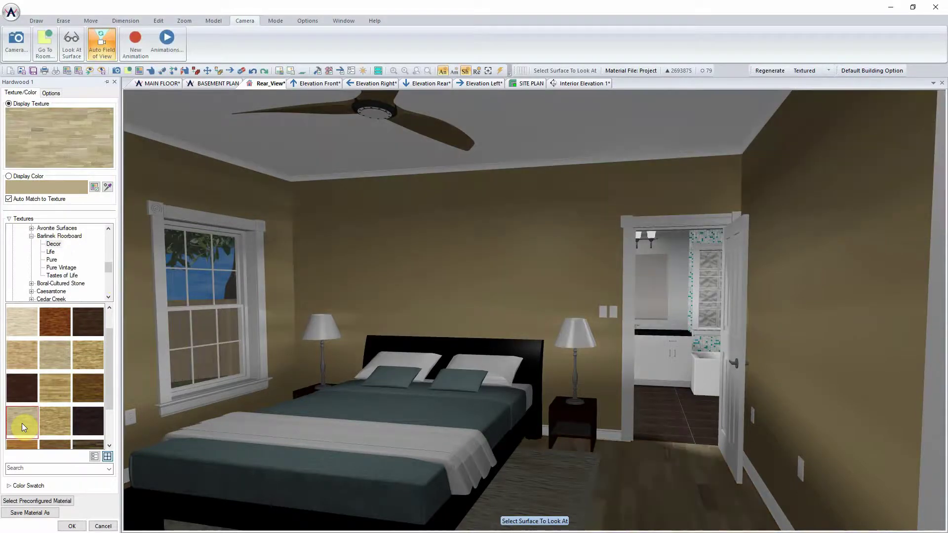
{"action": "left_click", "coordinate": [94, 331]}
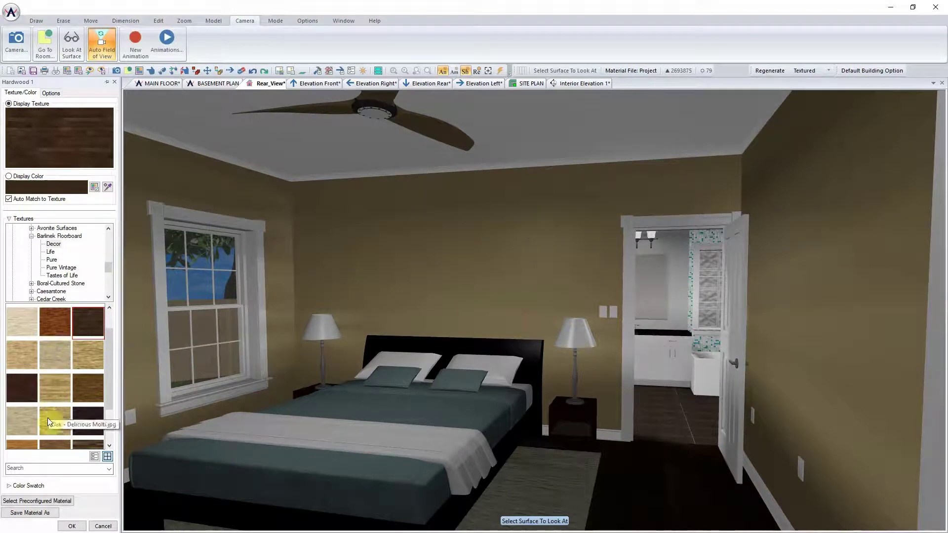
{"action": "left_click", "coordinate": [71, 526]}
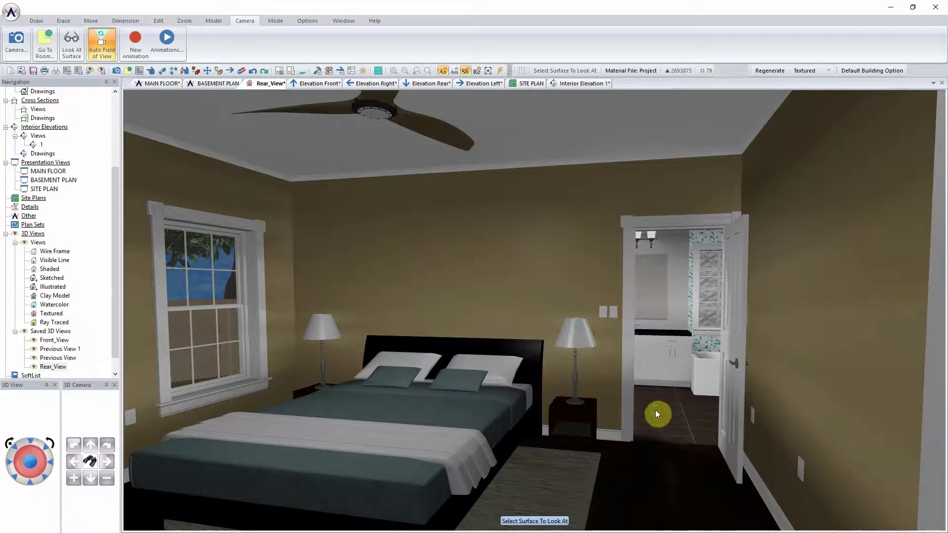
Change the master bath floor's surface to the cream porcelain tile texture
{"action": "right_click", "coordinate": [660, 415]}
{"action": "left_click", "coordinate": [709, 509]}
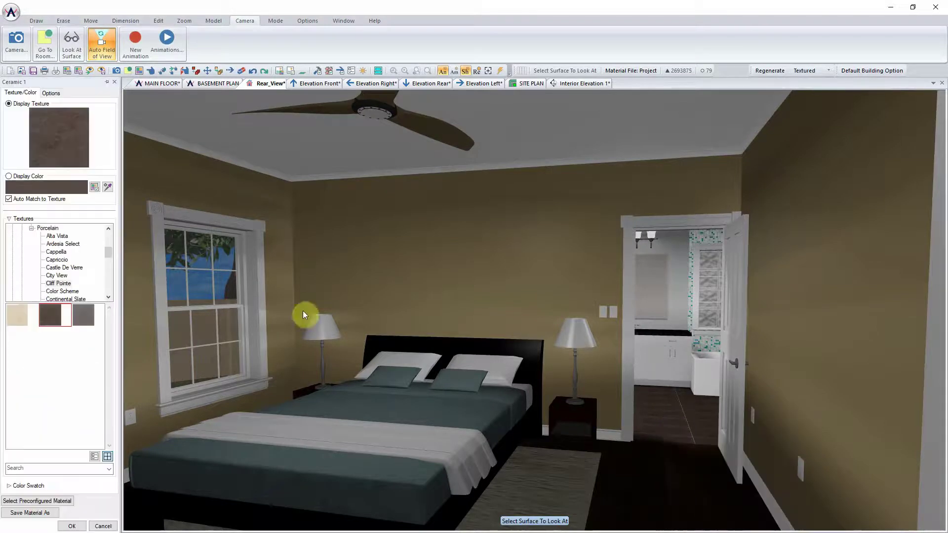
{"action": "left_click", "coordinate": [18, 315]}
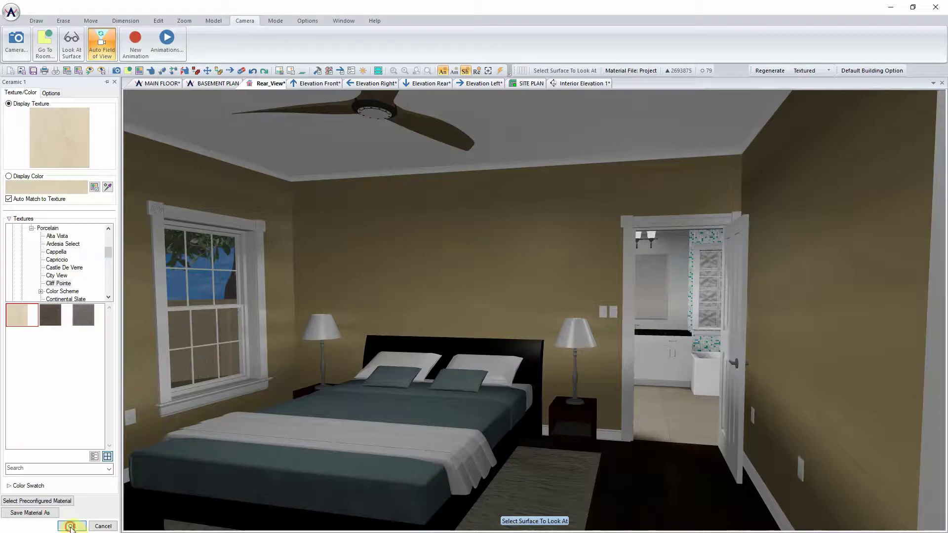
{"action": "left_click", "coordinate": [71, 526]}
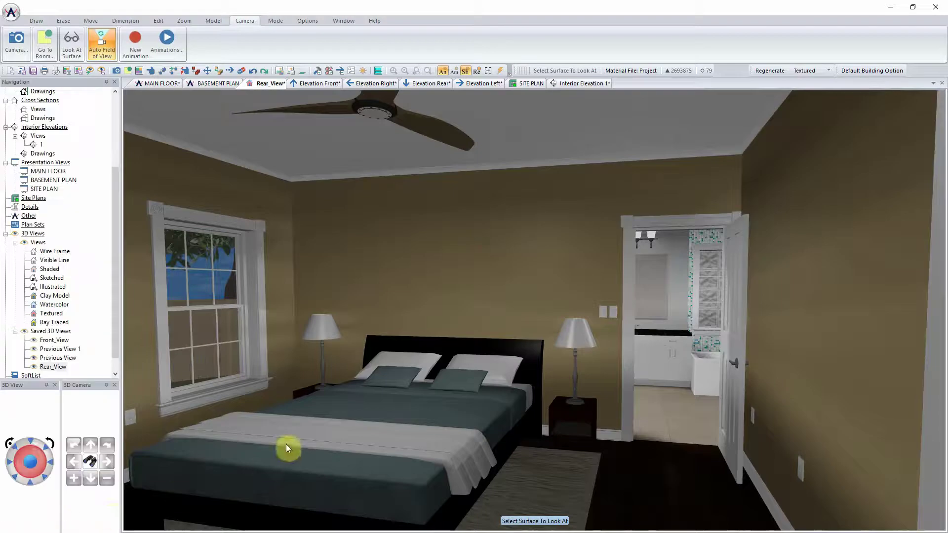
Repaint the bedroom walls with Glass Bead (SW 6805) from the Sherwin Williams Colors Number swatches
{"action": "right_click", "coordinate": [487, 269]}
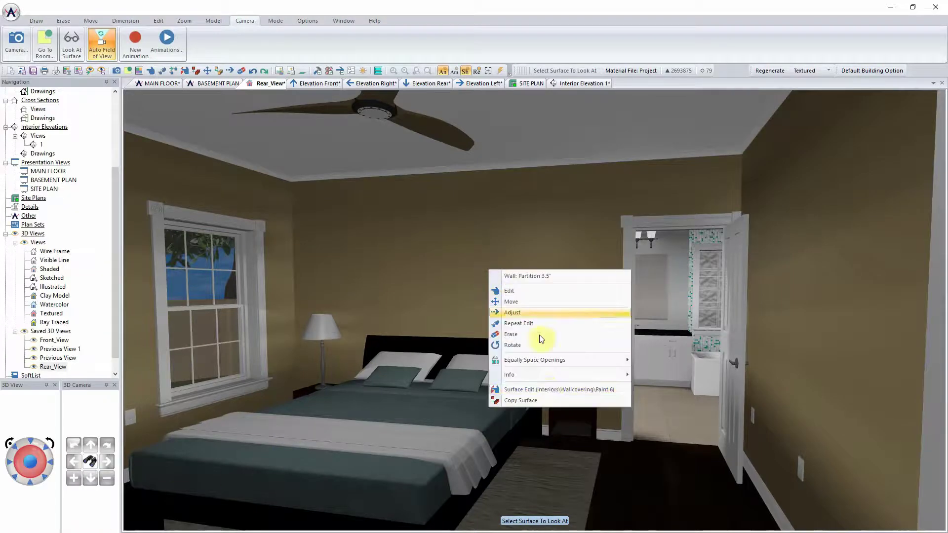
{"action": "left_click", "coordinate": [526, 377]}
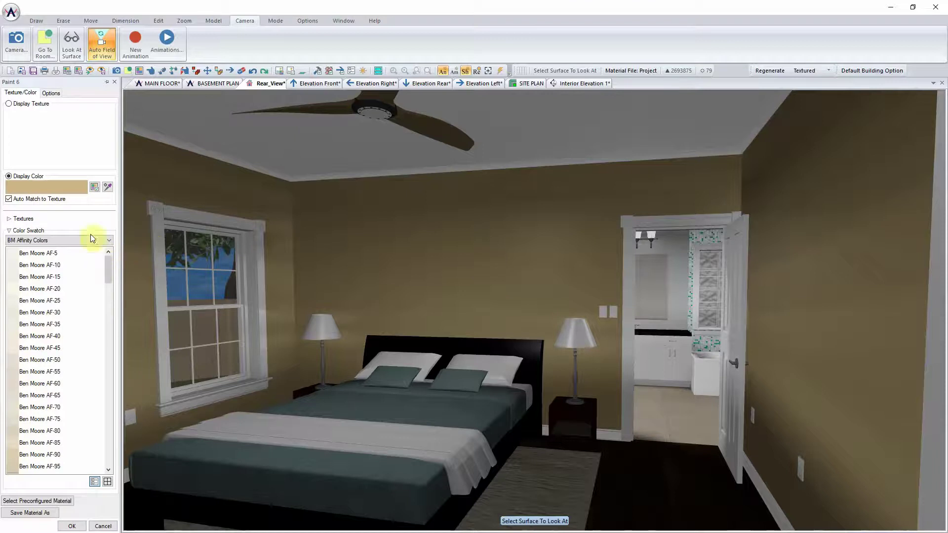
{"action": "left_click", "coordinate": [65, 239]}
{"action": "left_click", "coordinate": [69, 332]}
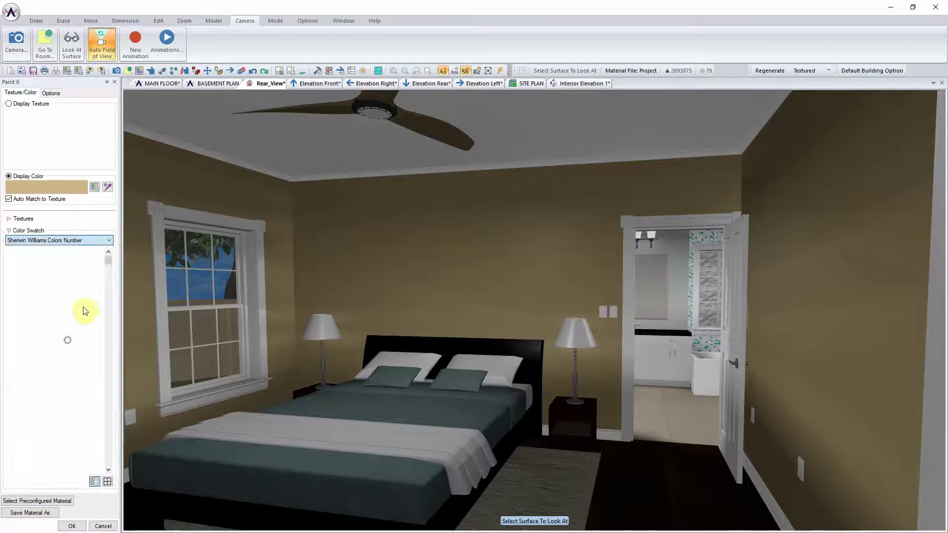
{"action": "left_click_drag", "start_coordinate": [108, 262], "coordinate": [108, 390]}
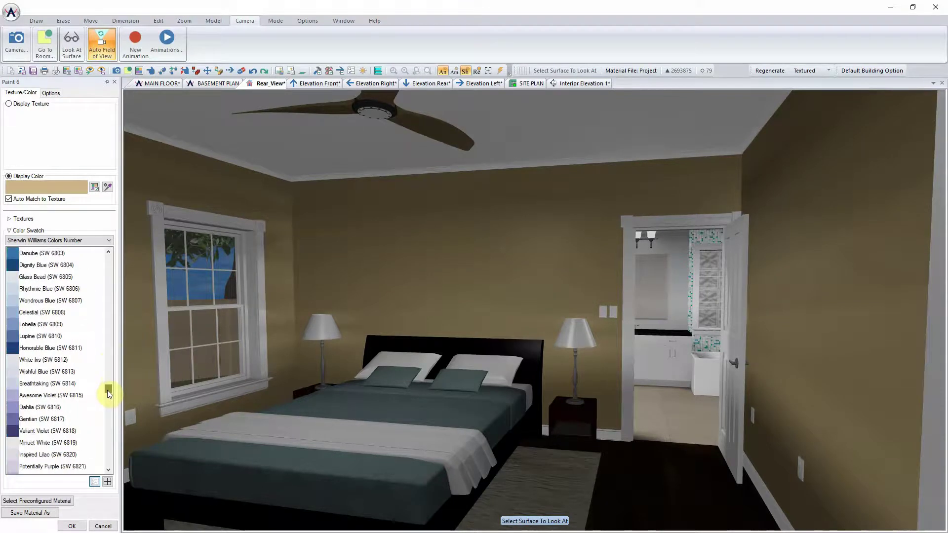
{"action": "left_click", "coordinate": [45, 278]}
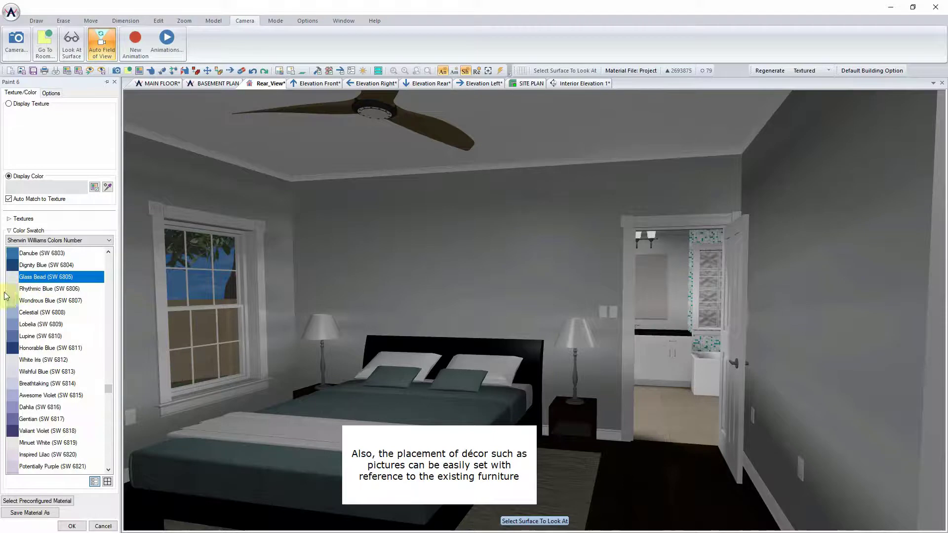
{"action": "left_click", "coordinate": [70, 526]}
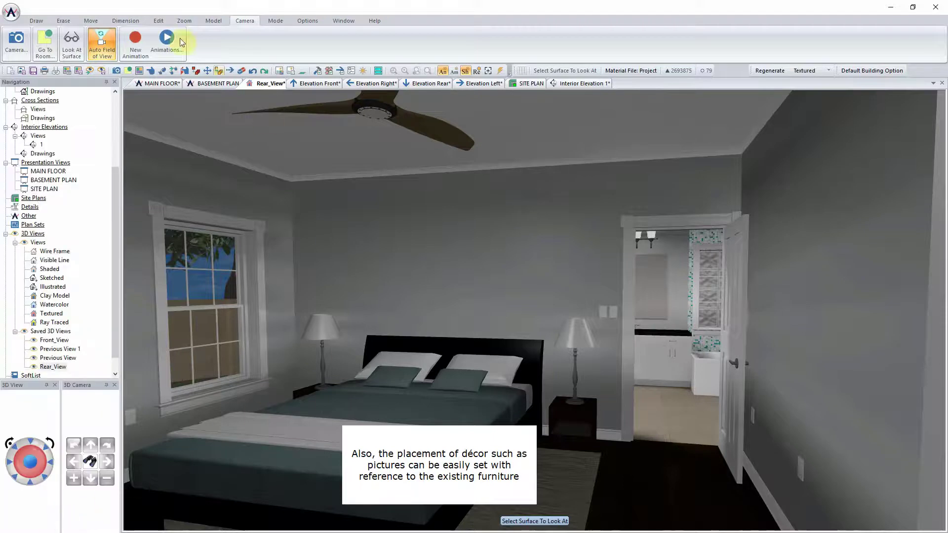
Start placing a symbol and search the symbol library for "pic"
{"action": "left_click", "coordinate": [36, 21]}
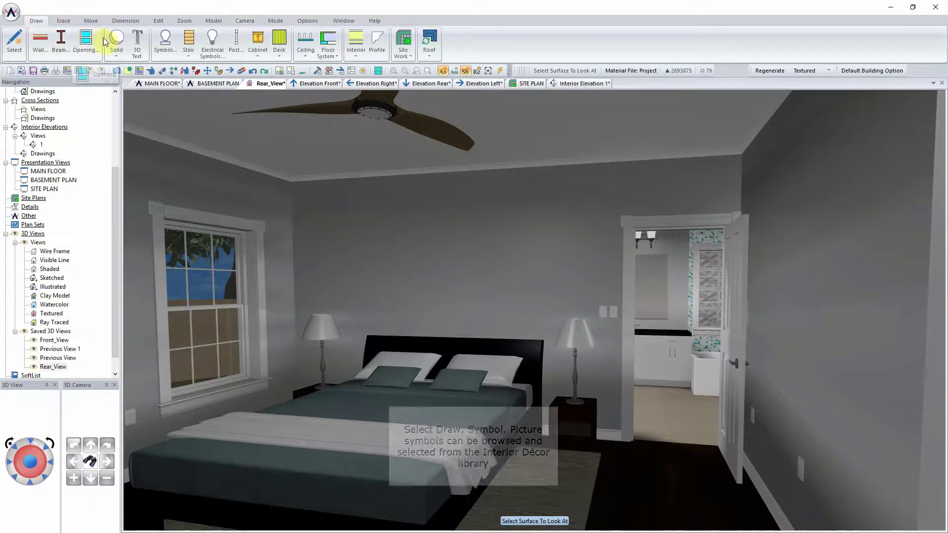
{"action": "left_click", "coordinate": [164, 45]}
{"action": "left_click", "coordinate": [237, 229]}
{"action": "type", "text": "pi"}
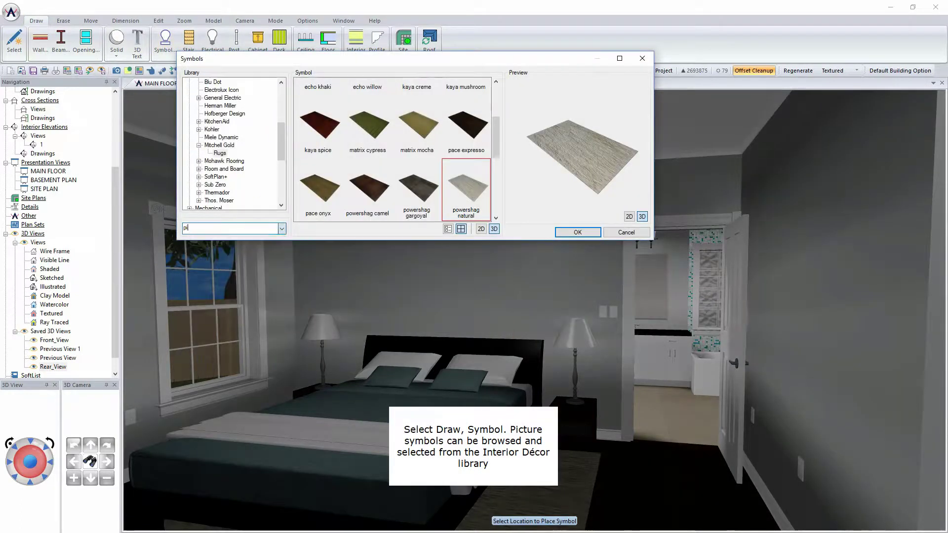
{"action": "left_click", "coordinate": [282, 228]}
{"action": "type", "text": "c"}
Look through the search results and choose picture leaf lines 01 from Interior Decor's Pictures
{"action": "scroll", "coordinate": [309, 341], "scroll_direction": "down", "scroll_amount": 5}
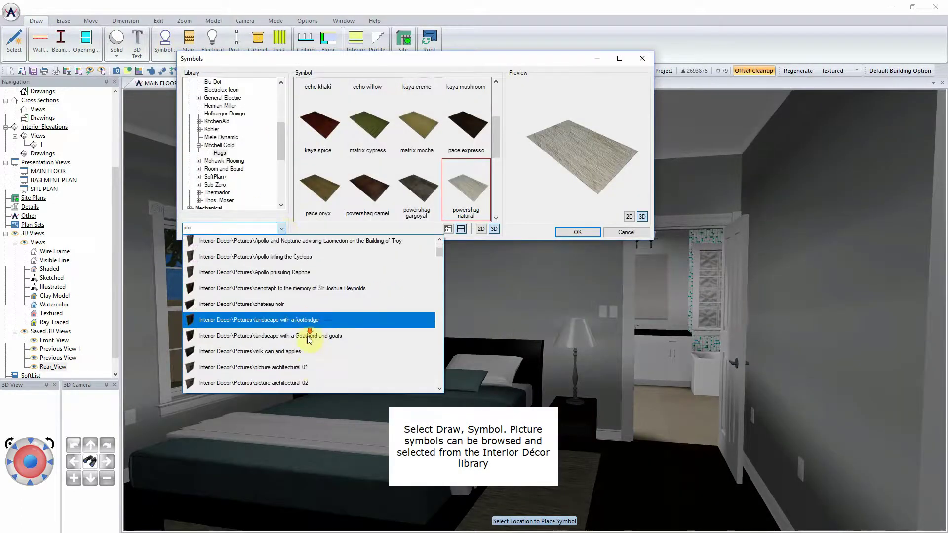
{"action": "scroll", "coordinate": [309, 341], "scroll_direction": "down", "scroll_amount": 6}
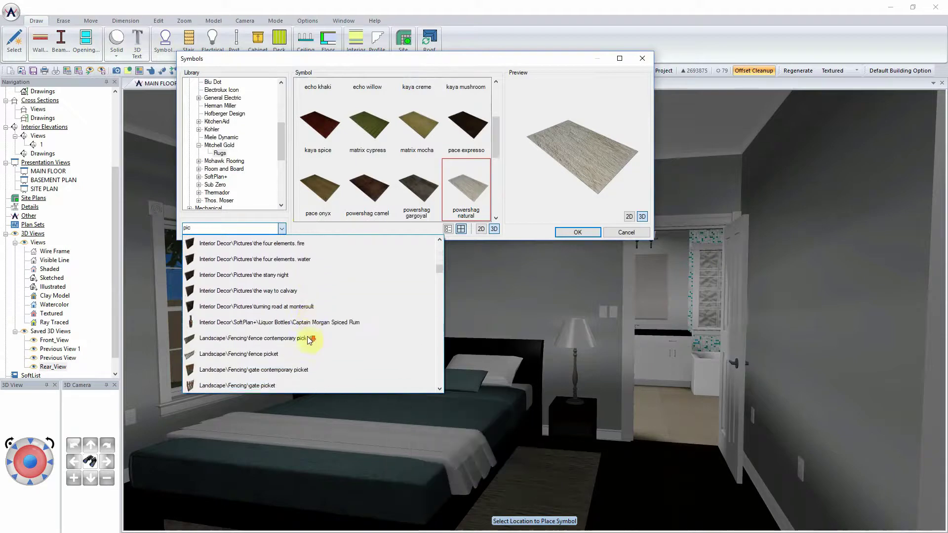
{"action": "scroll", "coordinate": [309, 341], "scroll_direction": "up", "scroll_amount": 2}
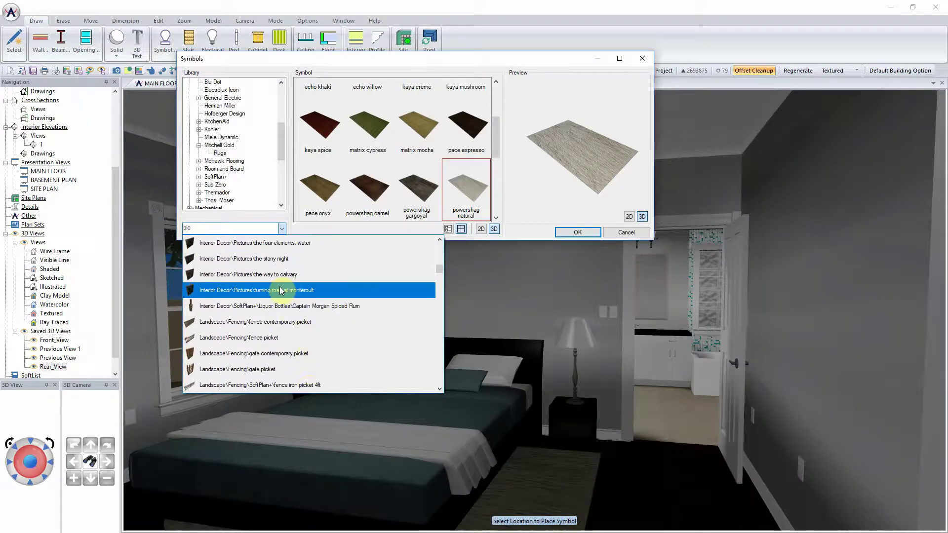
{"action": "scroll", "coordinate": [280, 290], "scroll_direction": "down", "scroll_amount": 8}
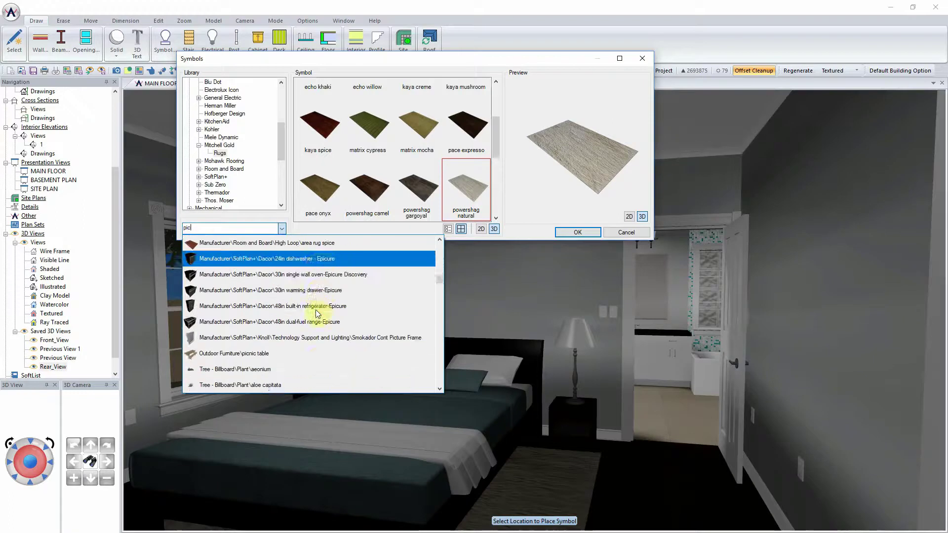
{"action": "scroll", "coordinate": [324, 311], "scroll_direction": "down", "scroll_amount": 10}
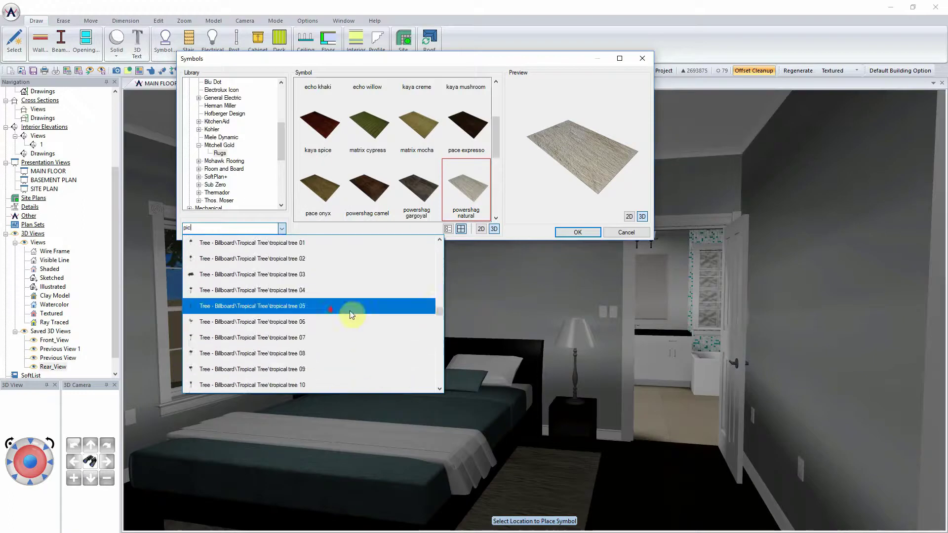
{"action": "left_click_drag", "start_coordinate": [439, 314], "coordinate": [440, 248]}
{"action": "scroll", "coordinate": [323, 337], "scroll_direction": "down", "scroll_amount": 3}
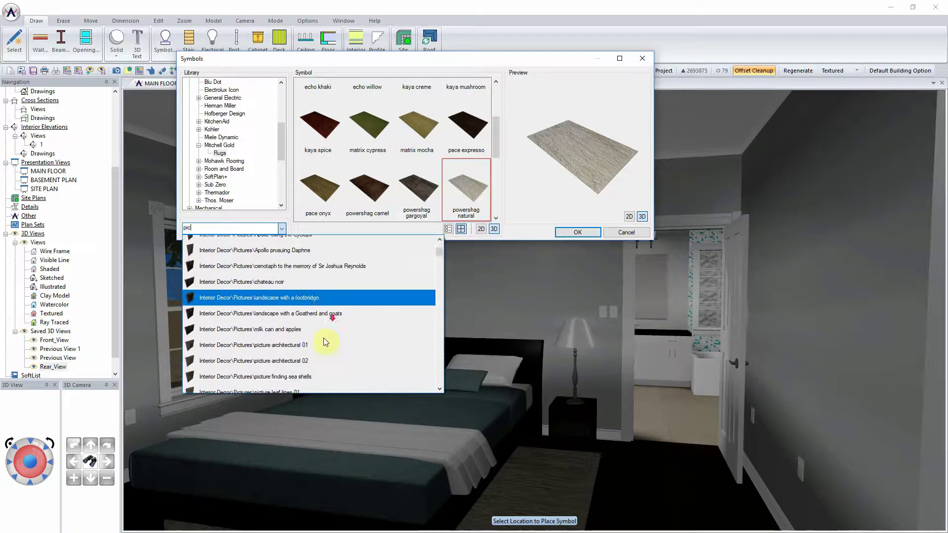
{"action": "left_click", "coordinate": [324, 339]}
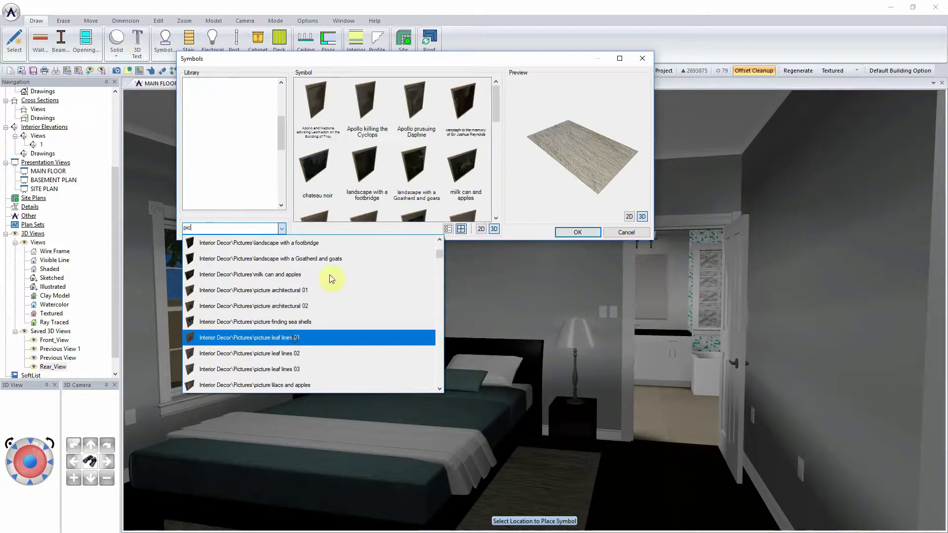
Browse the picture symbols and try picture white tulips and mango on the wall above the nightstand by the window
{"action": "scroll", "coordinate": [458, 190], "scroll_direction": "down", "scroll_amount": 2}
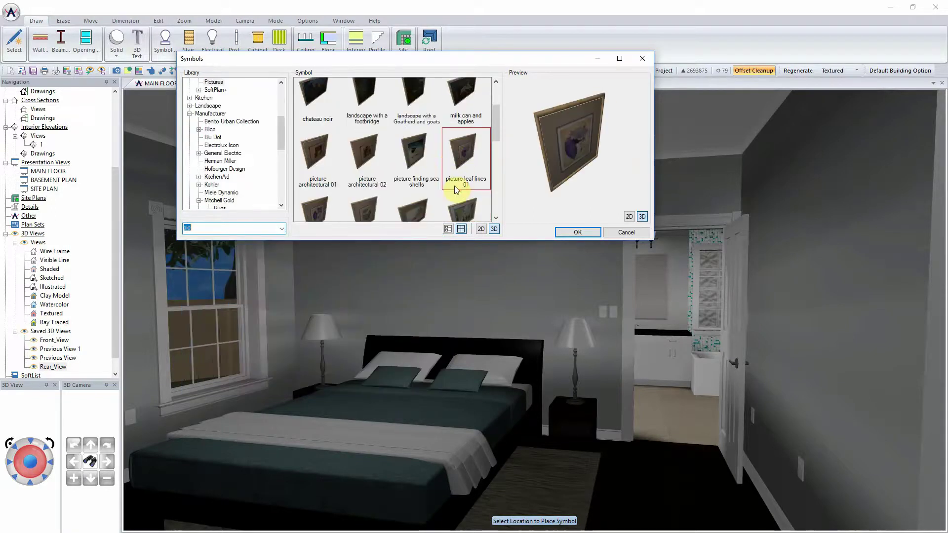
{"action": "left_click", "coordinate": [463, 190]}
{"action": "left_click_drag", "start_coordinate": [567, 166], "coordinate": [537, 145]}
{"action": "scroll", "coordinate": [456, 182], "scroll_direction": "down", "scroll_amount": 2}
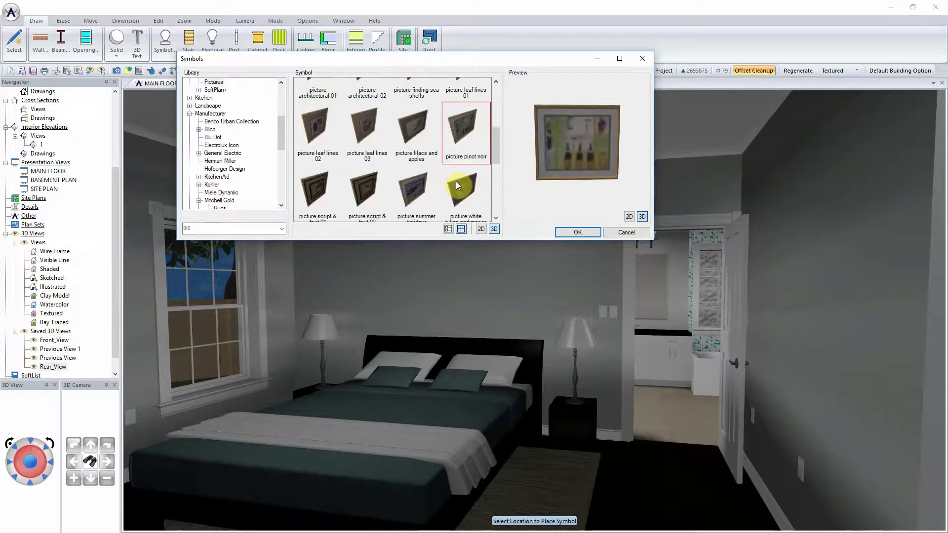
{"action": "scroll", "coordinate": [457, 182], "scroll_direction": "down", "scroll_amount": 2}
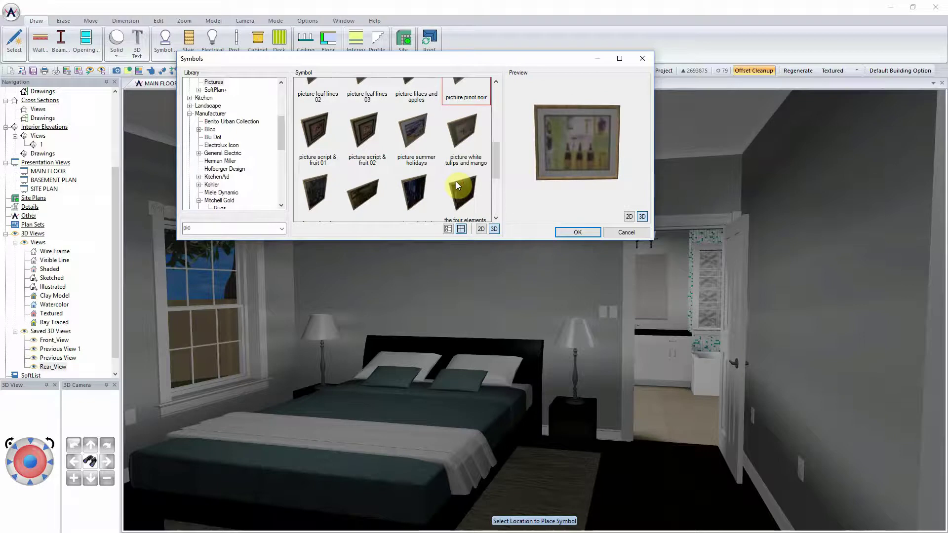
{"action": "left_click", "coordinate": [469, 131]}
{"action": "left_click_drag", "start_coordinate": [546, 164], "coordinate": [522, 146]}
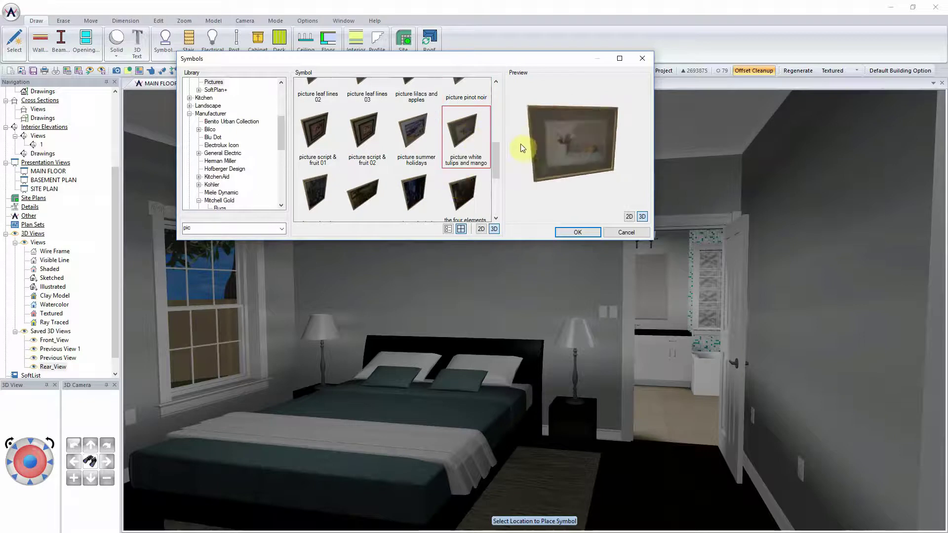
{"action": "left_click", "coordinate": [620, 231]}
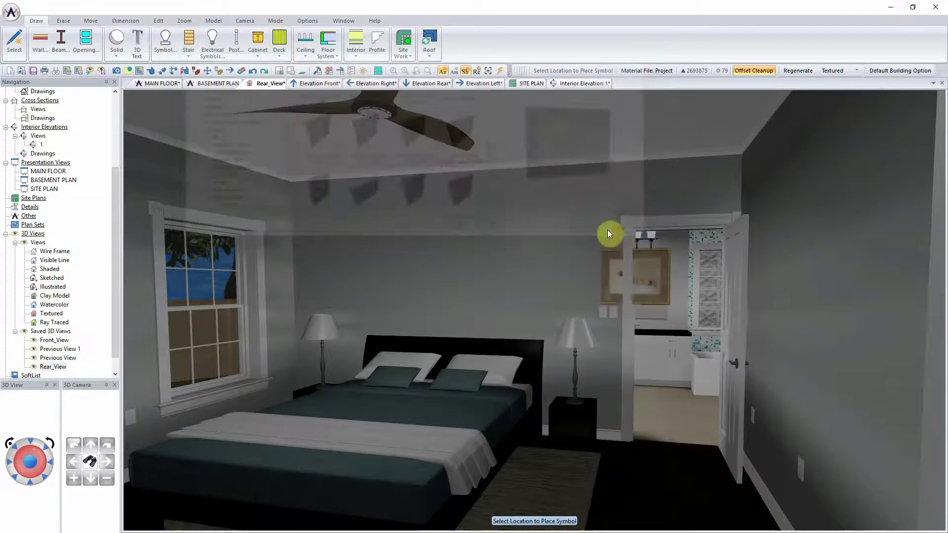
{"action": "left_click", "coordinate": [348, 257]}
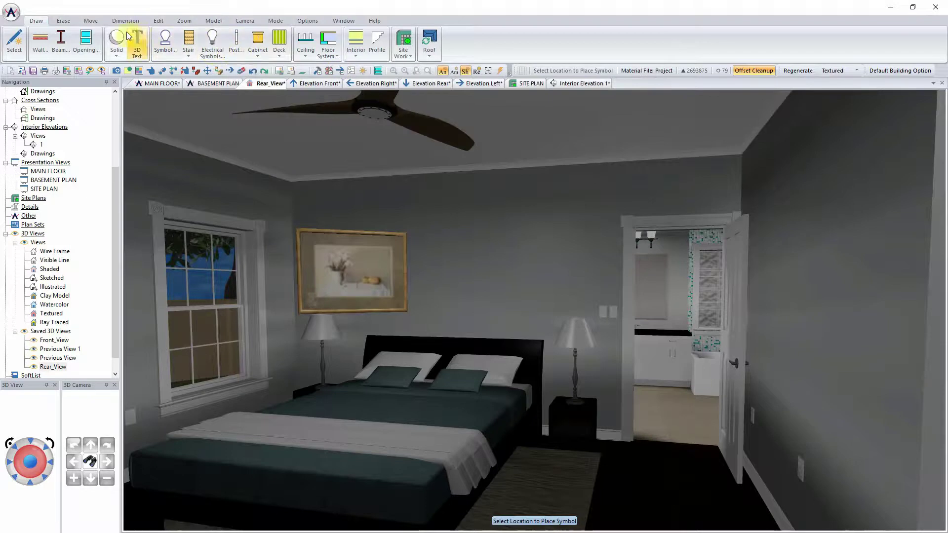
Choose the picture pinot noir symbol from Interior Decor's Pictures and place it on the wall centered above the bed
{"action": "left_click", "coordinate": [166, 39]}
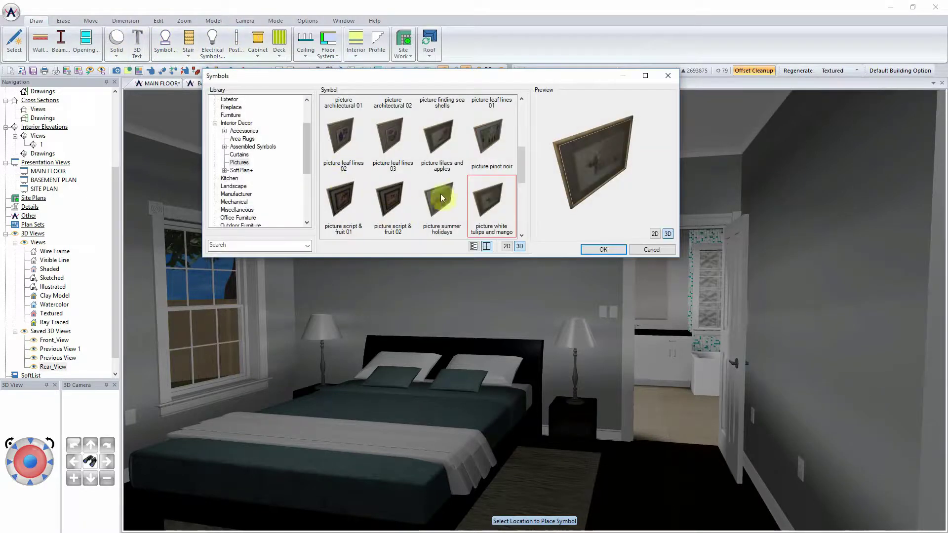
{"action": "left_click", "coordinate": [487, 138]}
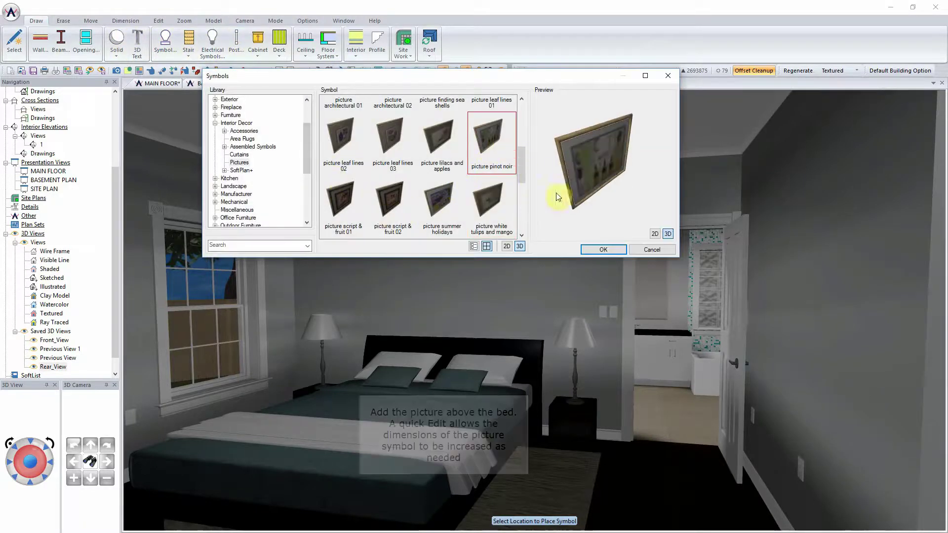
{"action": "left_click", "coordinate": [604, 249]}
{"action": "left_click", "coordinate": [472, 277]}
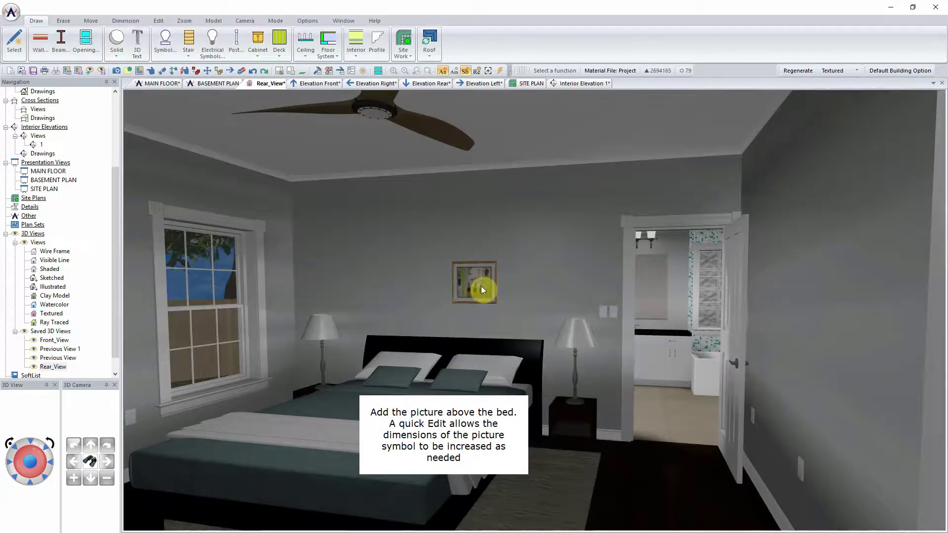
Edit the picture above the bed to maintain its aspect ratio and set its width to 42 inches
{"action": "right_click", "coordinate": [481, 286]}
{"action": "left_click", "coordinate": [508, 309]}
{"action": "left_click", "coordinate": [8, 198]}
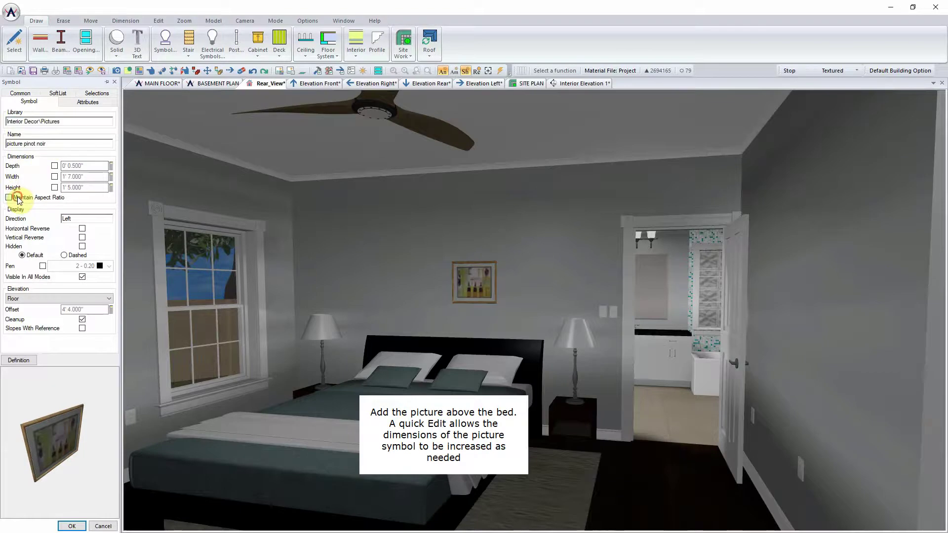
{"action": "double_click", "coordinate": [85, 176]}
{"action": "key", "text": "Return"}
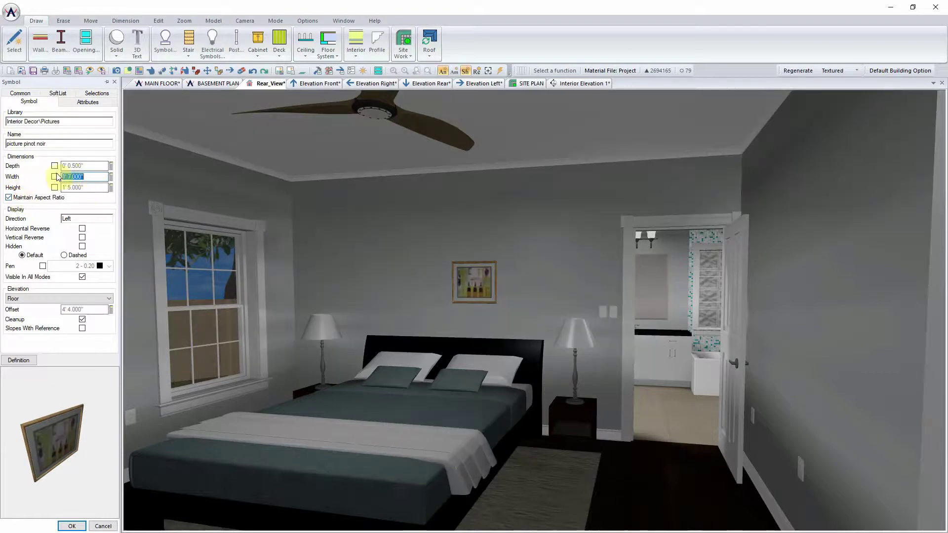
{"action": "type", "text": "42"}
{"action": "key", "text": "Return"}
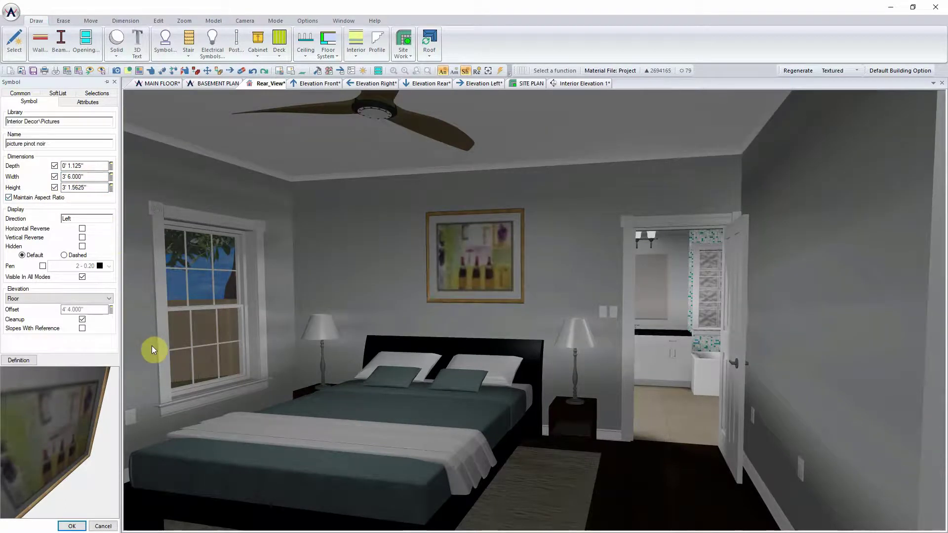
{"action": "left_click", "coordinate": [71, 526]}
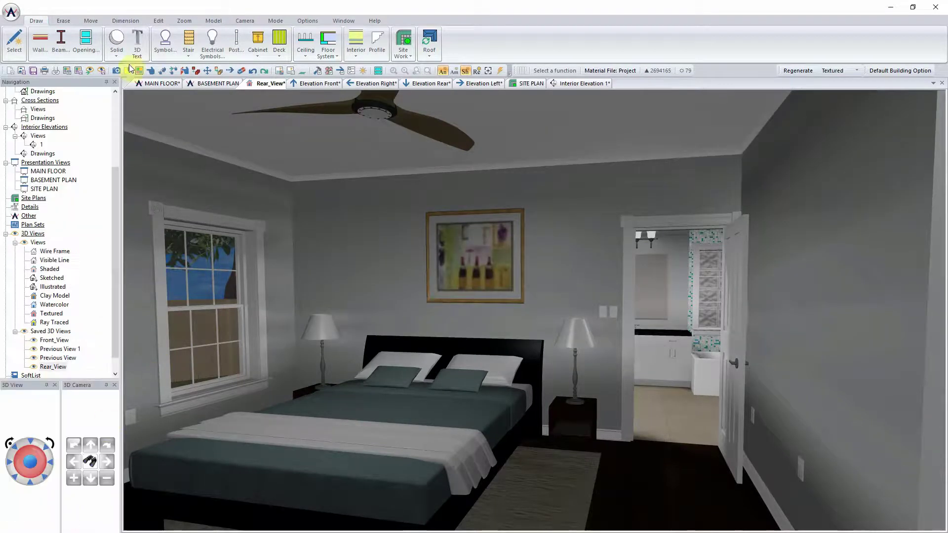
Copy the bed headboard's black surface onto the frame of the picture above the bed
{"action": "left_click", "coordinate": [158, 21]}
{"action": "left_click", "coordinate": [113, 42]}
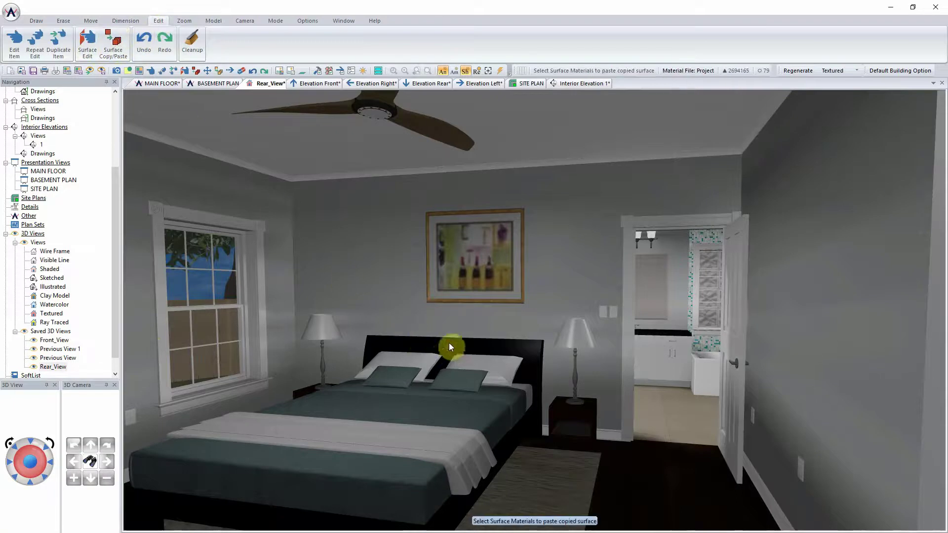
{"action": "left_click", "coordinate": [523, 292]}
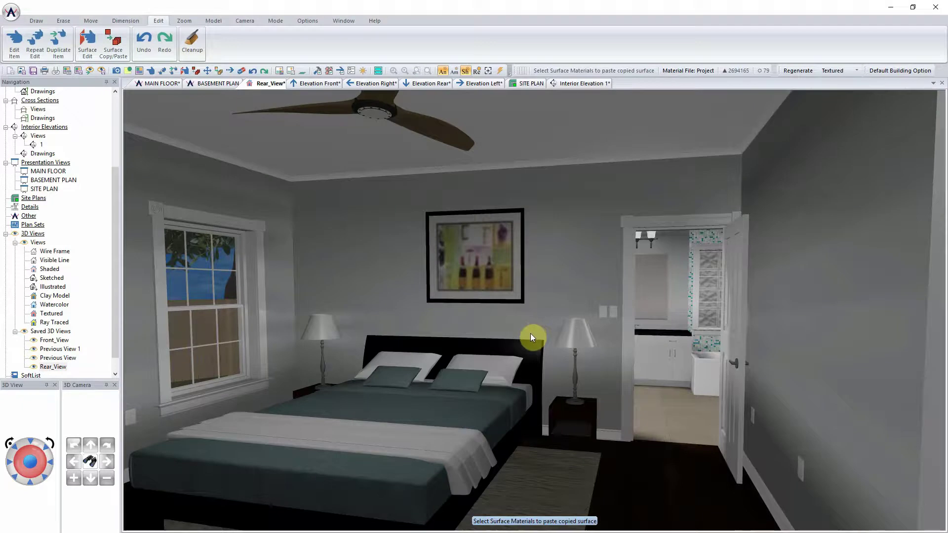
Enable Reflections in the Face Options of the mode options and regenerate the 3D model
{"action": "left_click", "coordinate": [304, 22]}
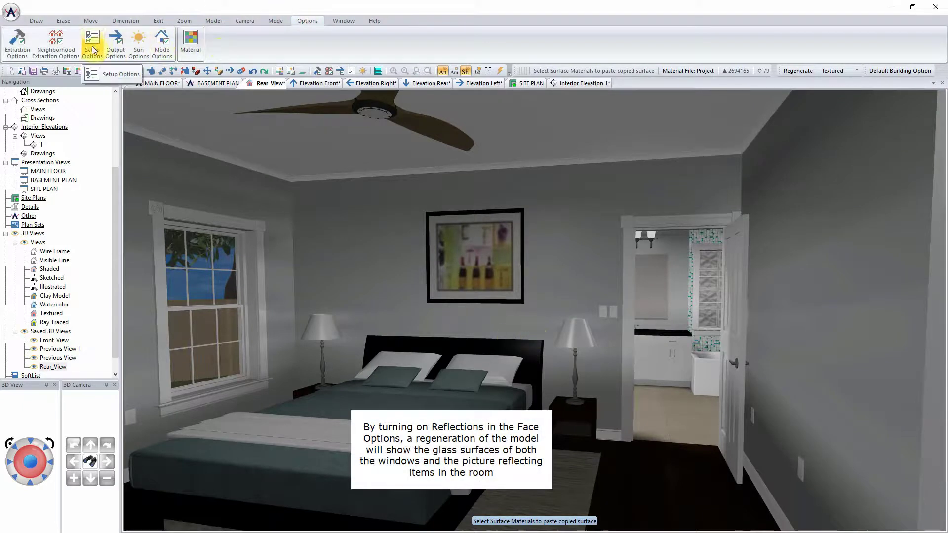
{"action": "left_click", "coordinate": [161, 42]}
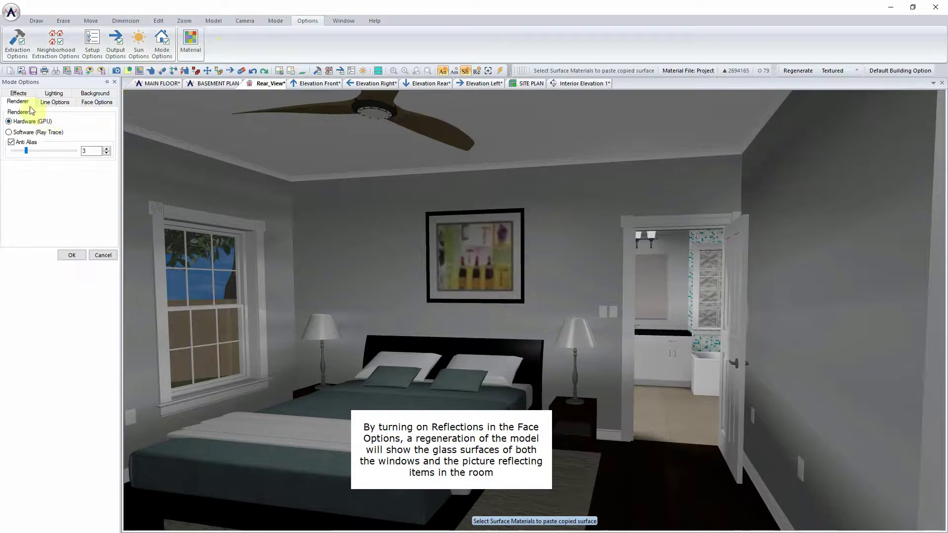
{"action": "left_click", "coordinate": [20, 94]}
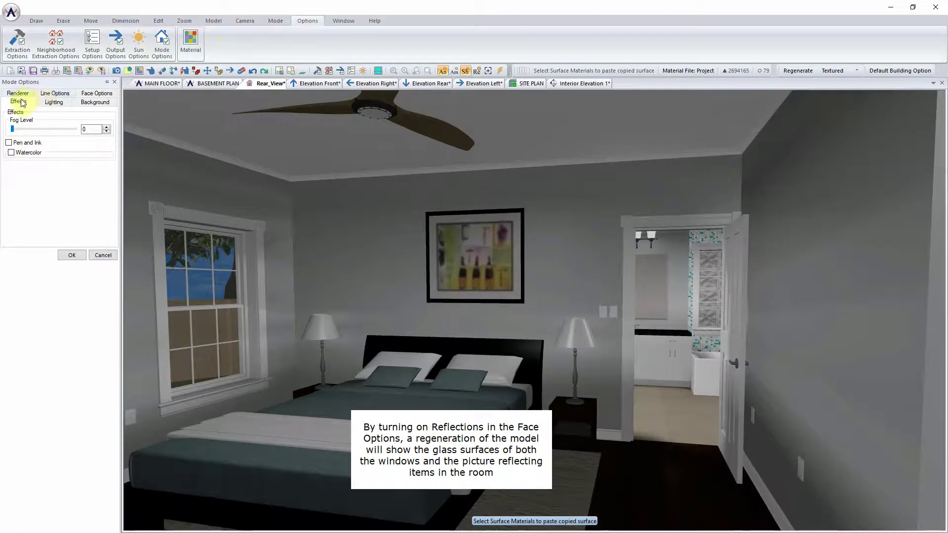
{"action": "left_click", "coordinate": [103, 255]}
{"action": "left_click", "coordinate": [158, 59]}
{"action": "left_click", "coordinate": [95, 98]}
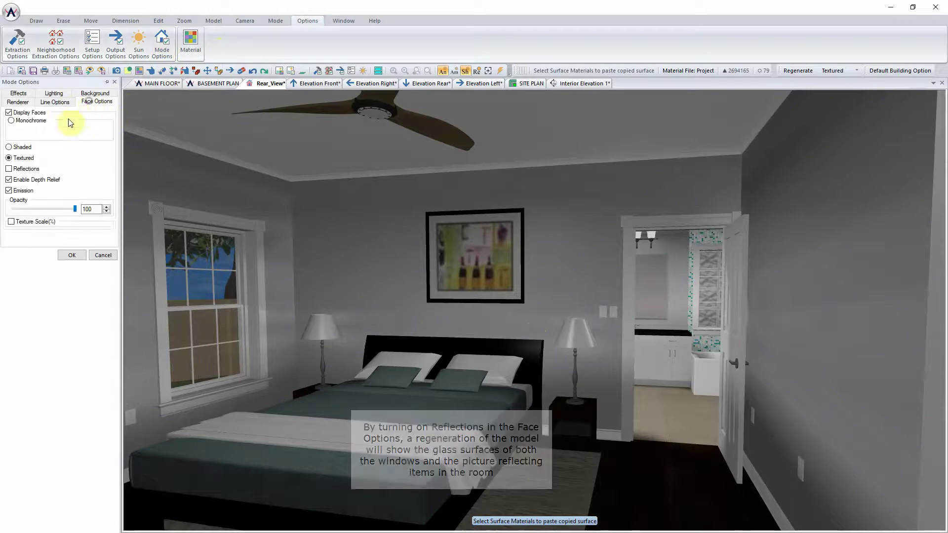
{"action": "left_click", "coordinate": [9, 168]}
{"action": "left_click", "coordinate": [71, 255]}
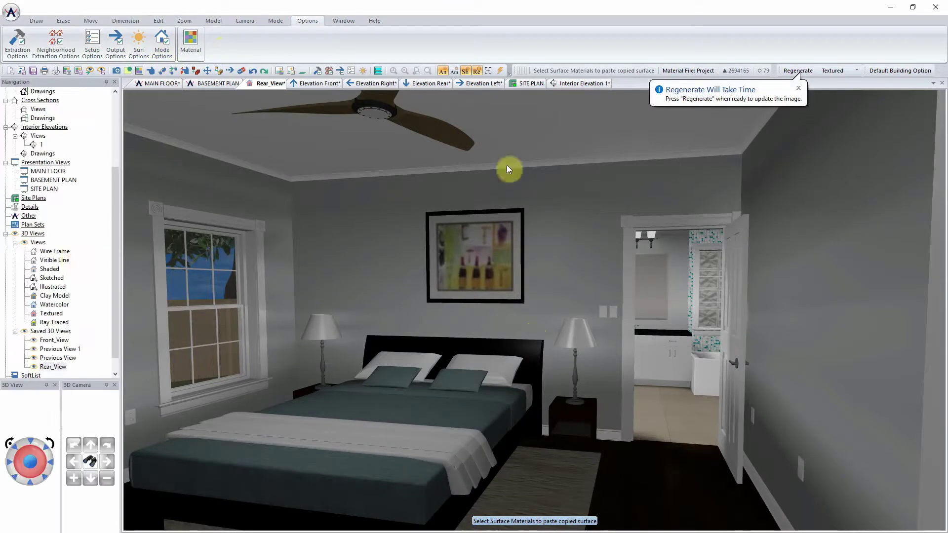
{"action": "left_click", "coordinate": [796, 71]}
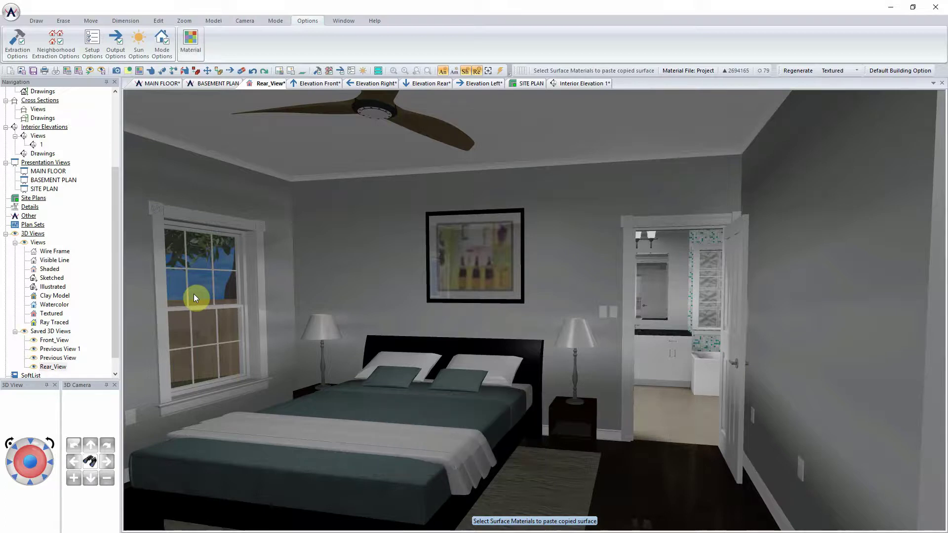
Enable the treatment covering on the bedroom window beside the bed and set its style to Plantation Shutter Center+Open
{"action": "right_click", "coordinate": [193, 294]}
{"action": "left_click", "coordinate": [219, 321]}
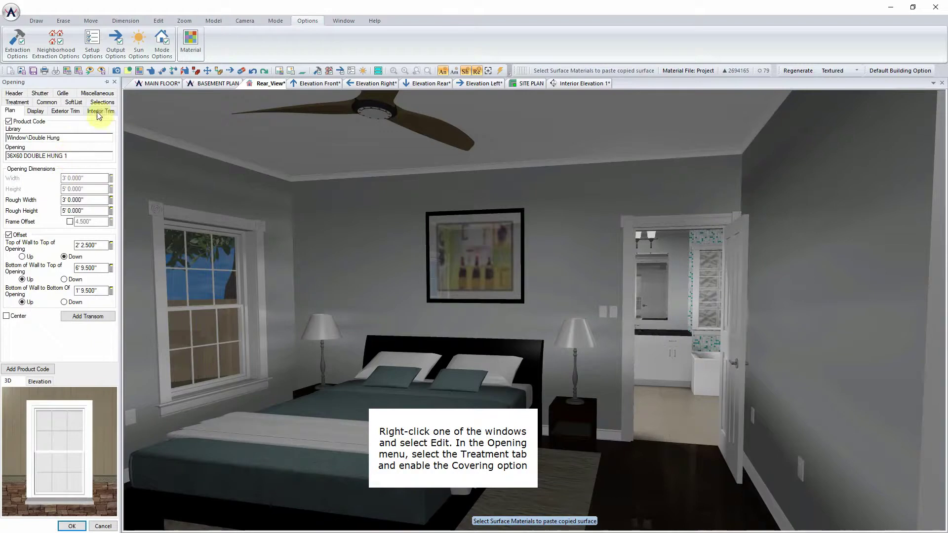
{"action": "left_click", "coordinate": [17, 103]}
{"action": "left_click", "coordinate": [10, 153]}
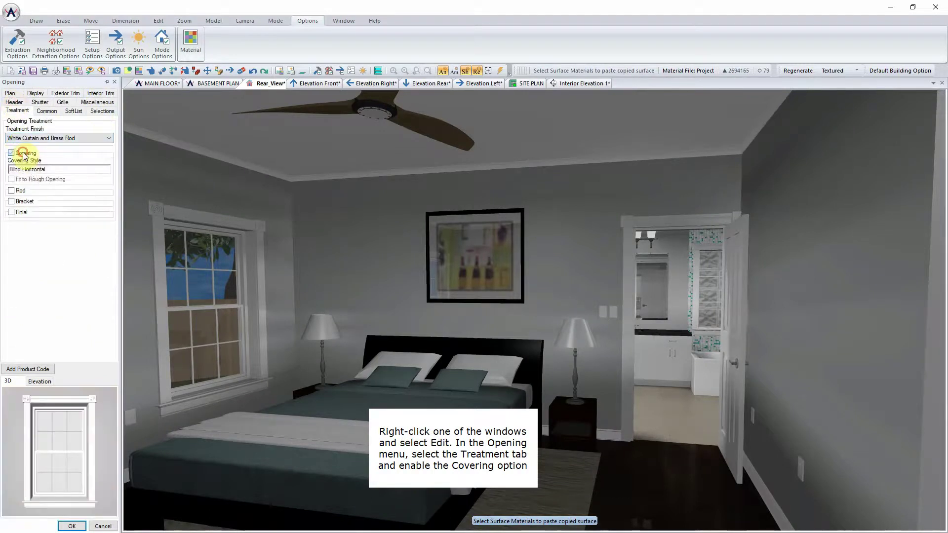
{"action": "left_click", "coordinate": [47, 169]}
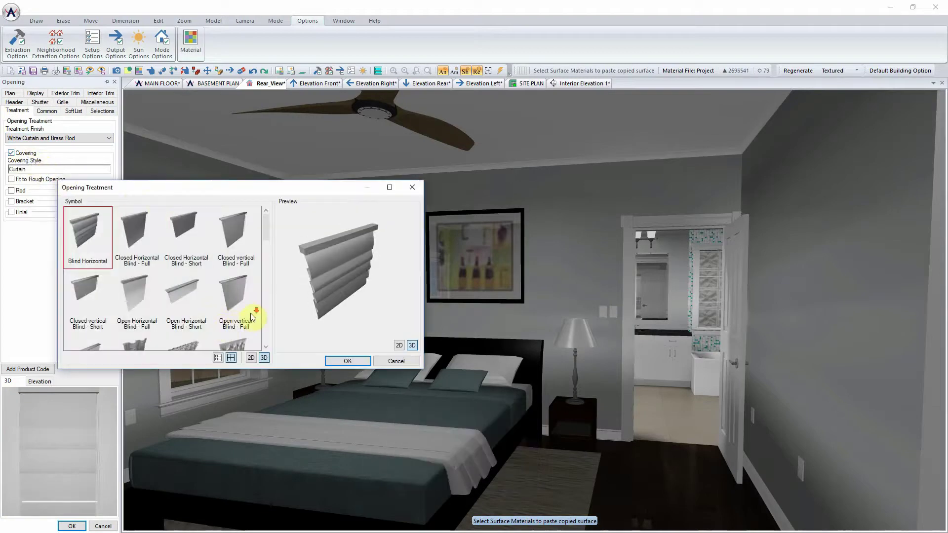
{"action": "scroll", "coordinate": [251, 317], "scroll_direction": "down", "scroll_amount": 3}
{"action": "scroll", "coordinate": [252, 316], "scroll_direction": "down", "scroll_amount": 5}
{"action": "left_click", "coordinate": [243, 271]}
{"action": "left_click", "coordinate": [345, 360]}
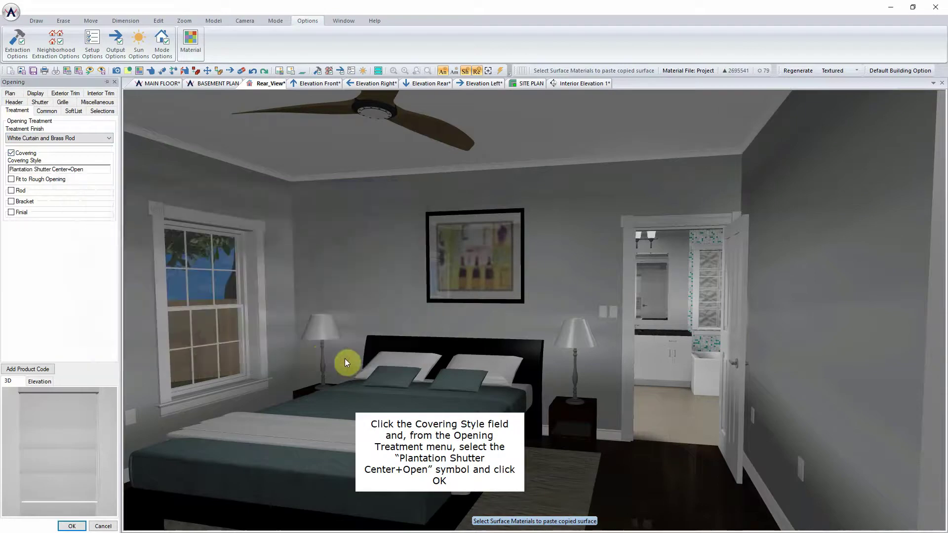
{"action": "left_click", "coordinate": [72, 525]}
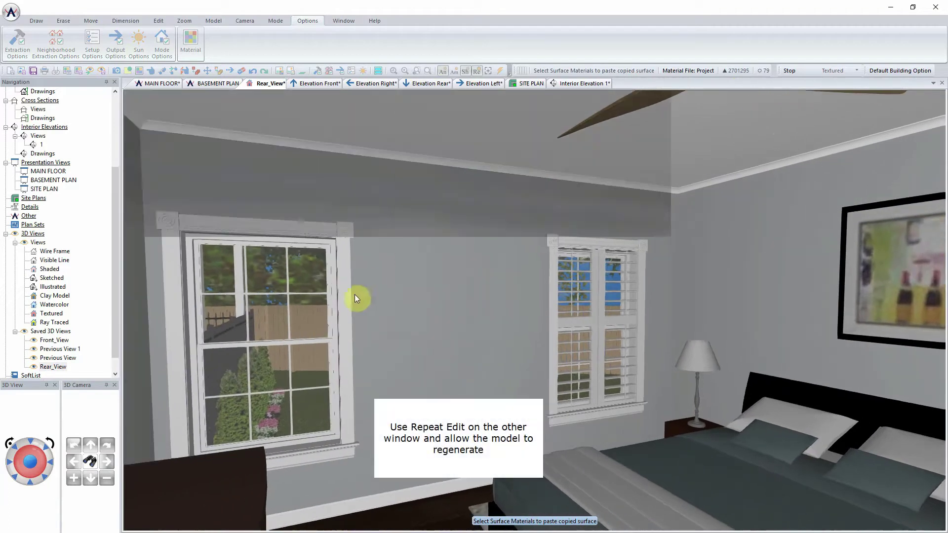
Apply the same window edit to the other bedroom window with Repeat Edit and regenerate the model
{"action": "right_click", "coordinate": [302, 323]}
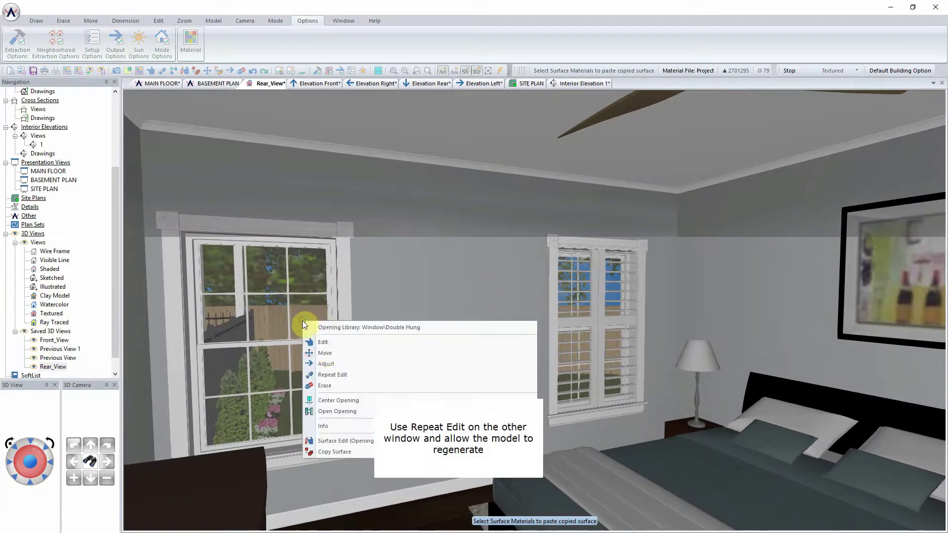
{"action": "left_click", "coordinate": [338, 374]}
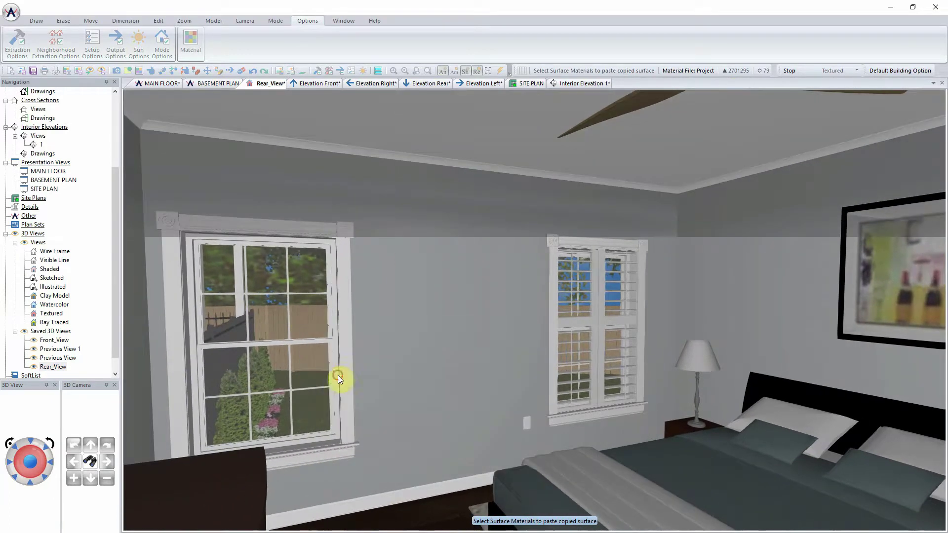
{"action": "left_click", "coordinate": [792, 71]}
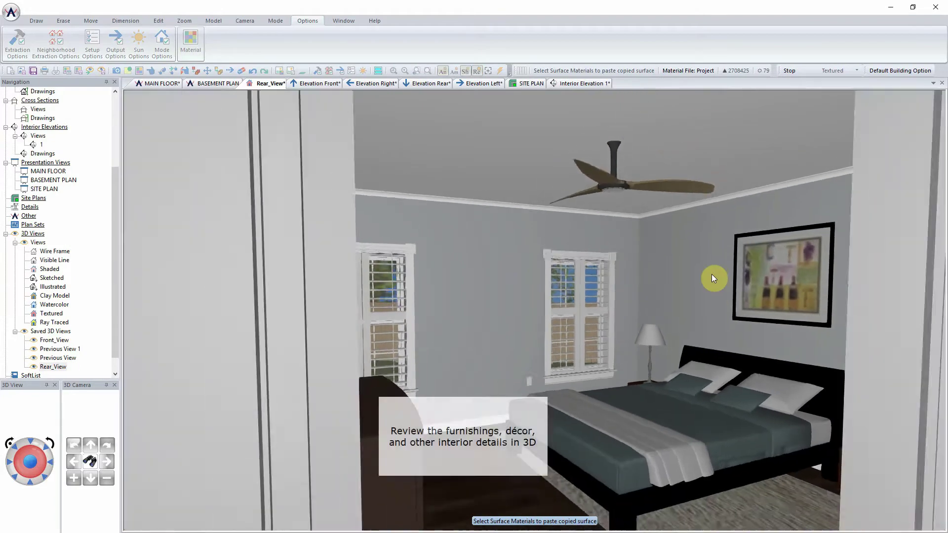
{"action": "key", "text": "Right"}
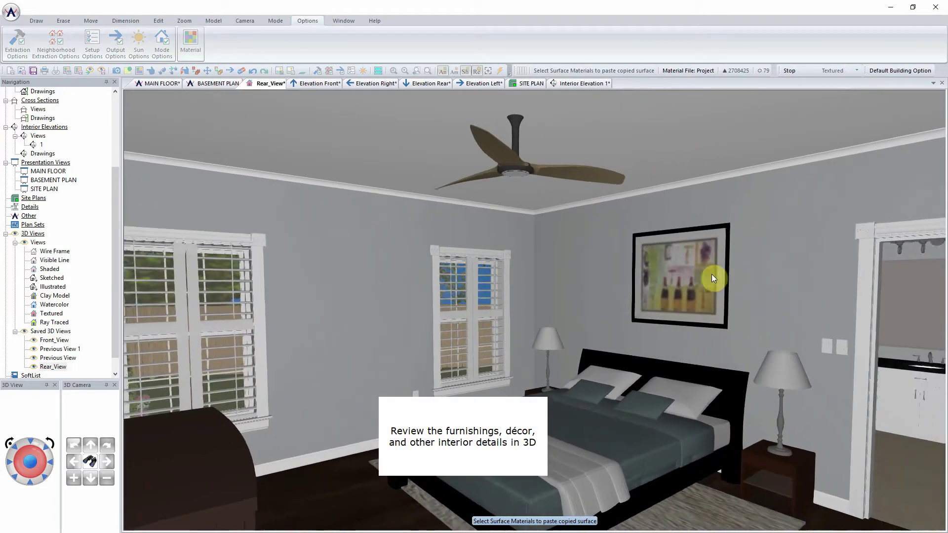